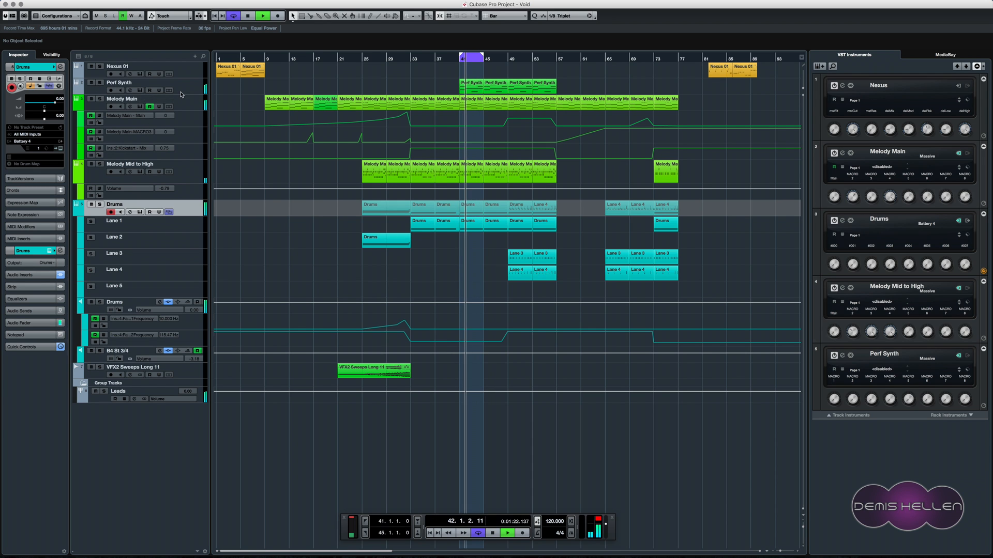
- Audition the Perf Synth track in solo, and switch the solo to Melody Main to hear it over the same loop
left_click(100, 83)
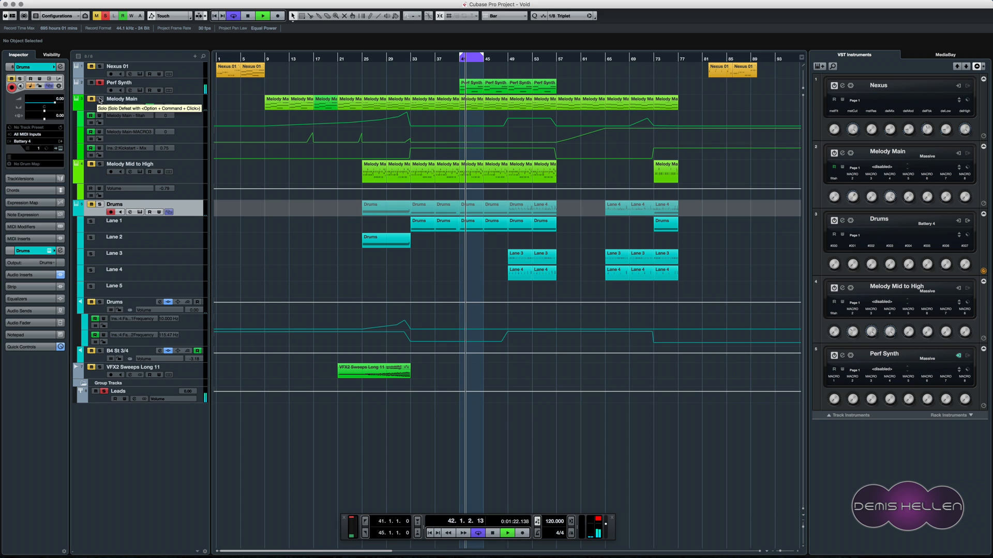
key("space")
left_click(100, 99)
key("space")
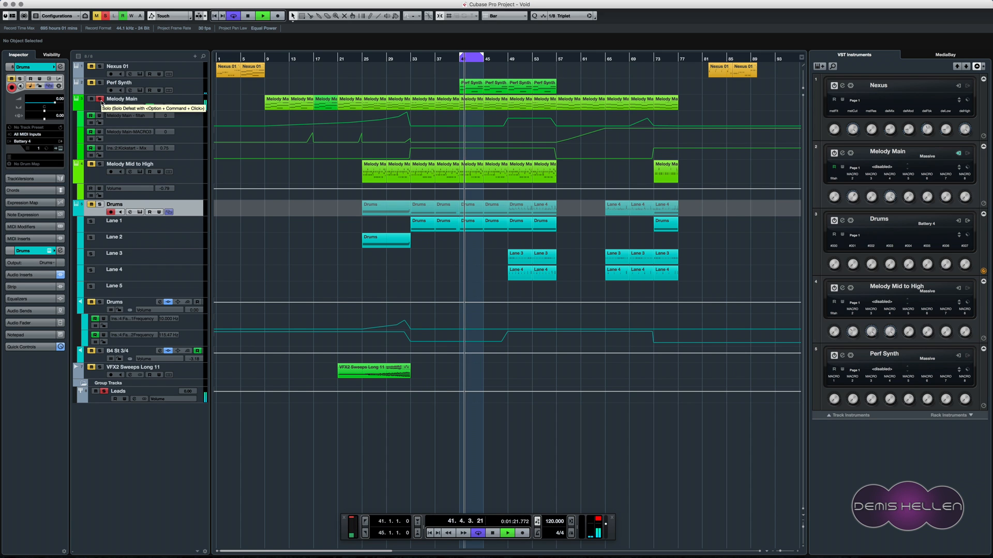
key("space")
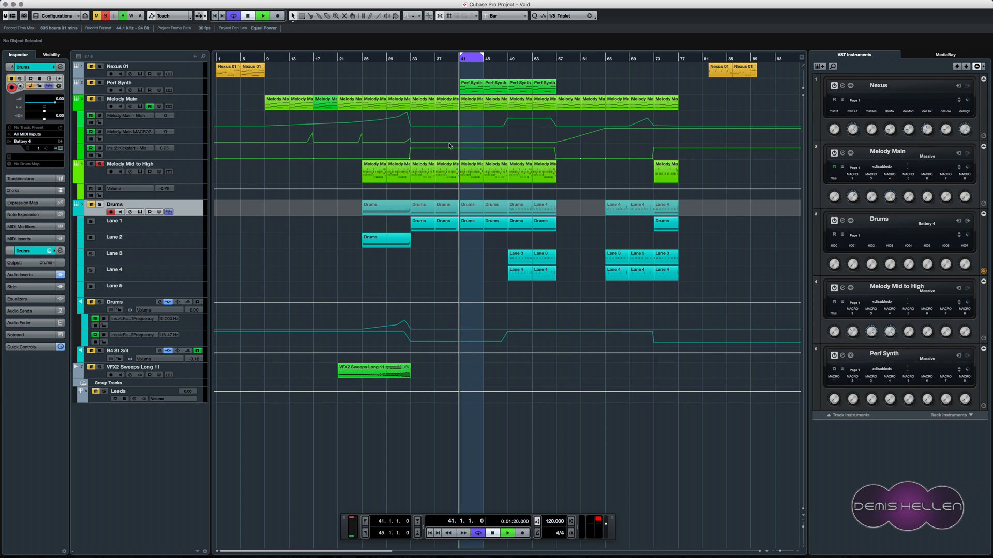
- Audition the Melody Mid to High track in solo, and clear the solo to play the full mix
key("space")
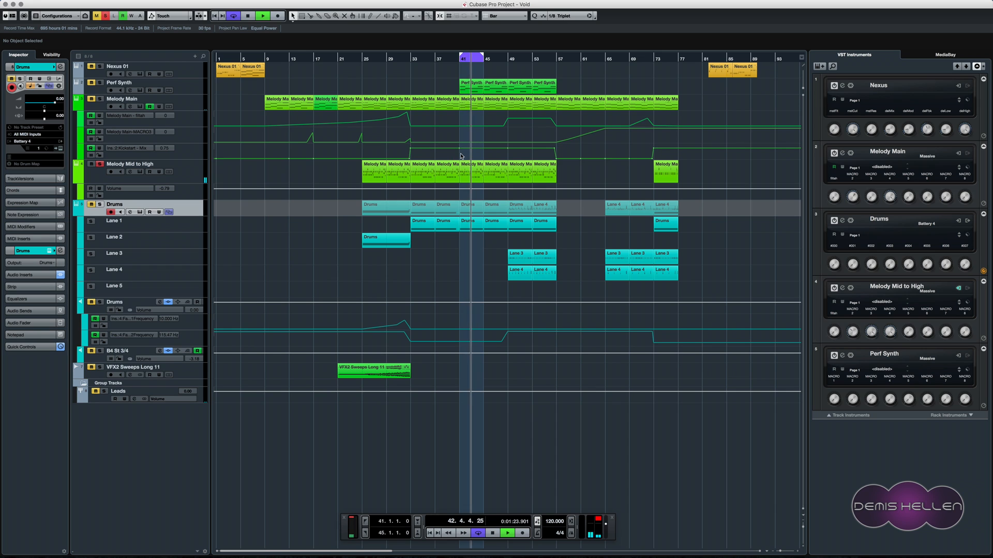
left_click(101, 164)
key("space")
key("space")
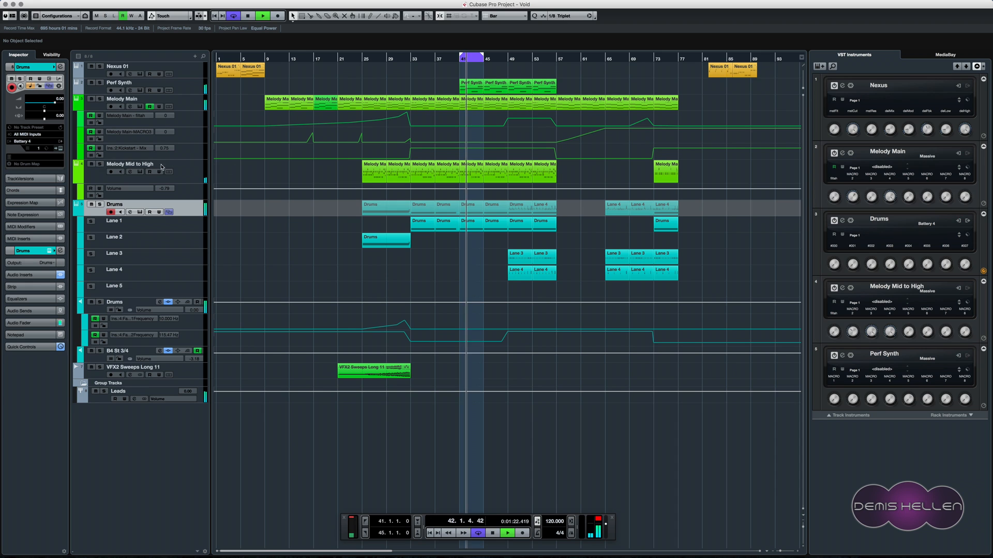
- Compare the full mix with Melody Mid to High muted and unmuted, and stop playback
left_click(92, 164)
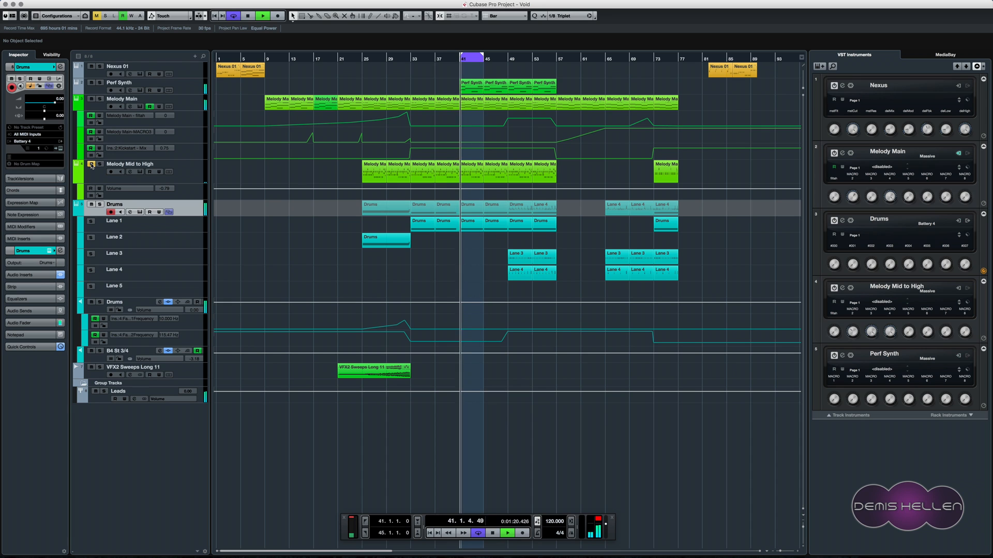
left_click(92, 164)
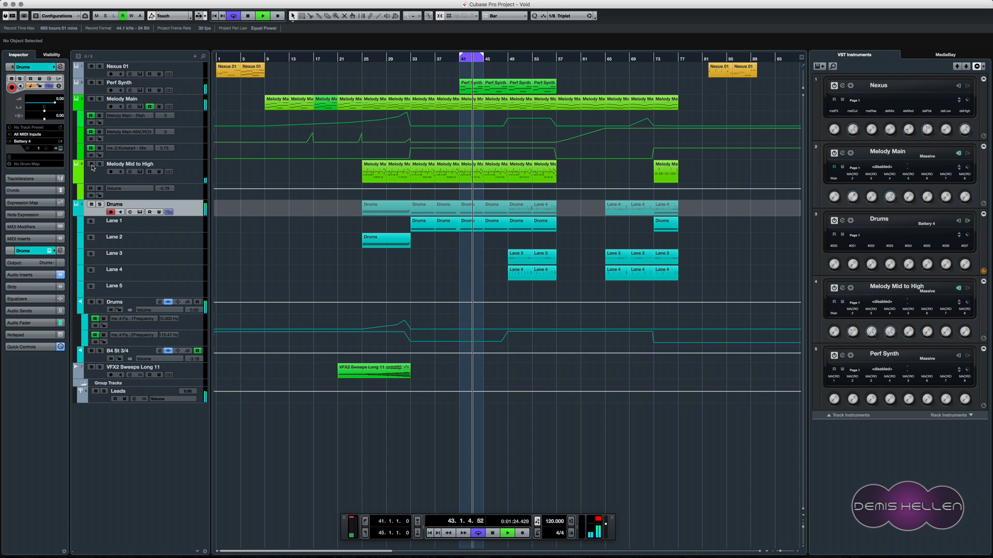
key("space")
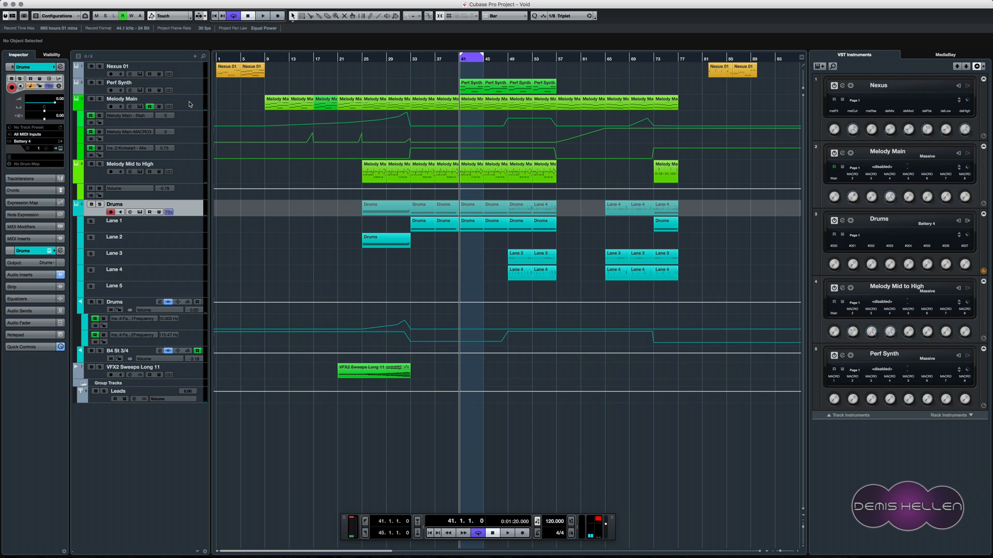
- Check the channel inserts in the MixConsole, close it, and audition the Melody Main track in solo
key("F3")
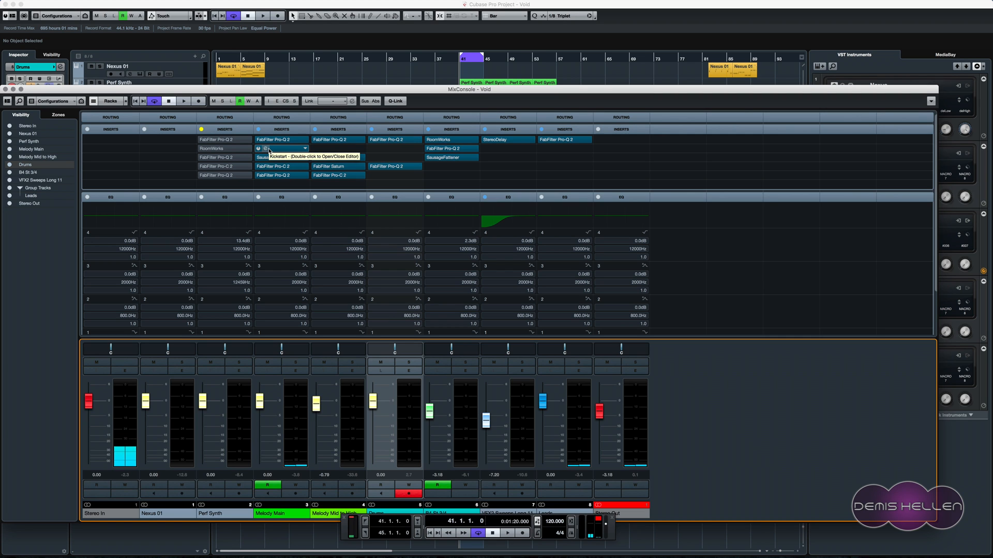
key("F3")
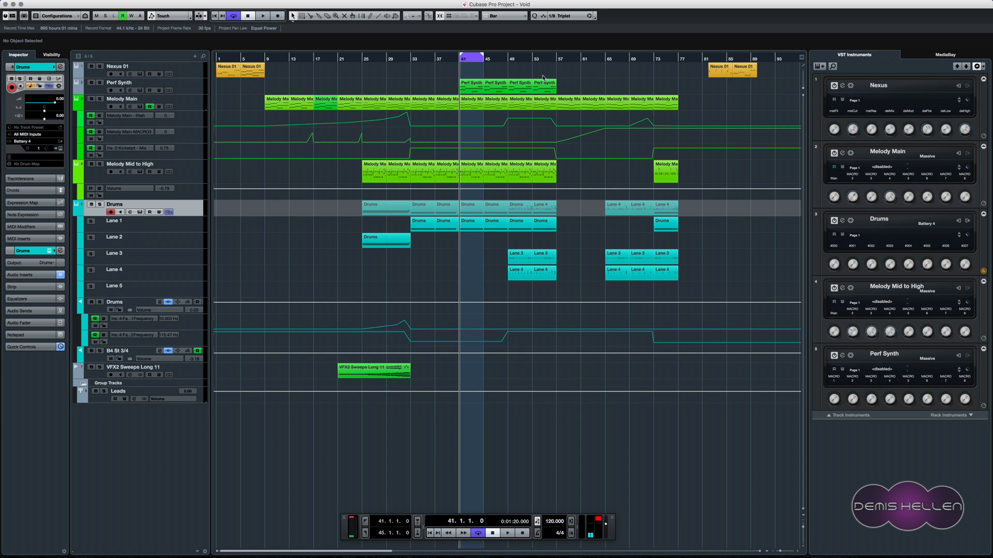
left_click(99, 99)
key("space")
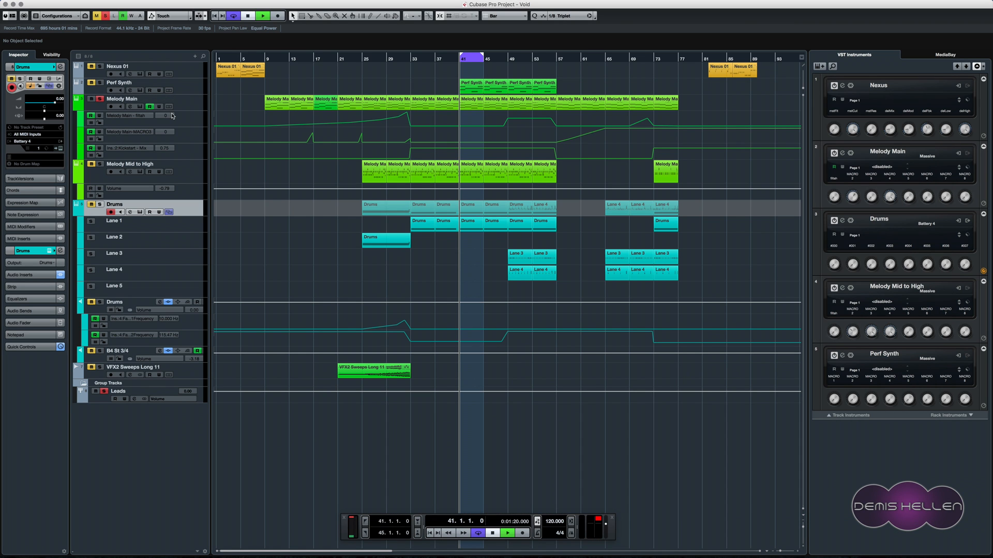
key("space")
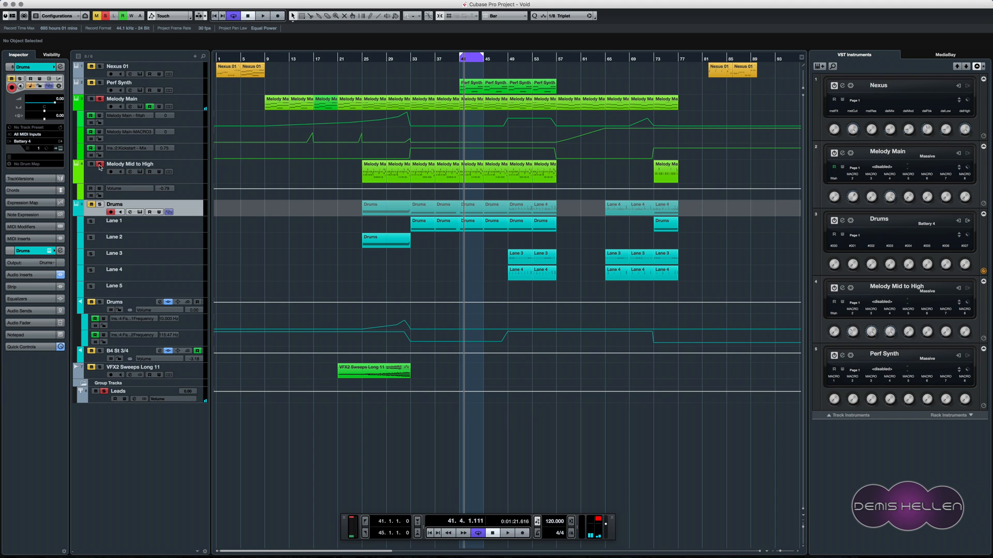
- Audition Melody Main and Melody Mid to High soloed together, and clear the solos to hear the full mix
key("space")
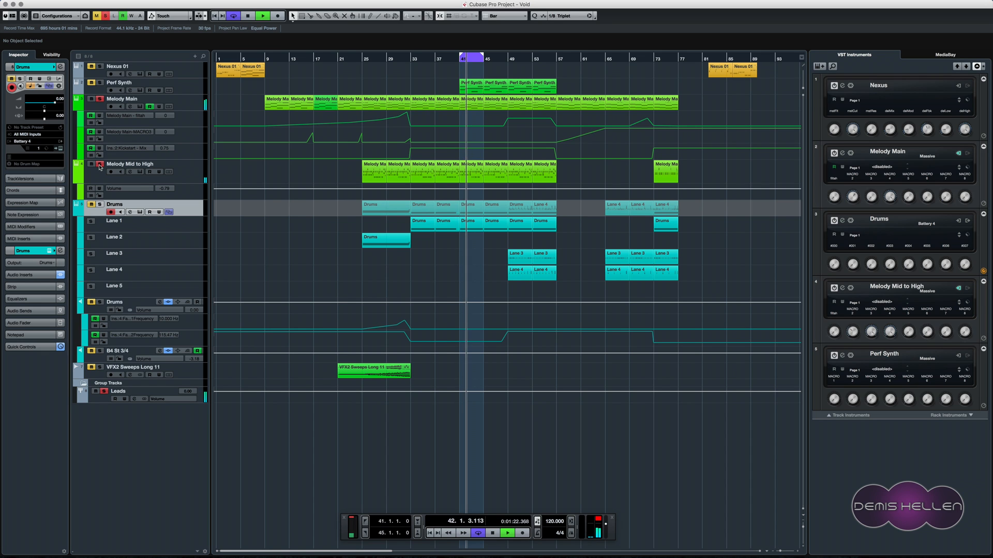
key("space")
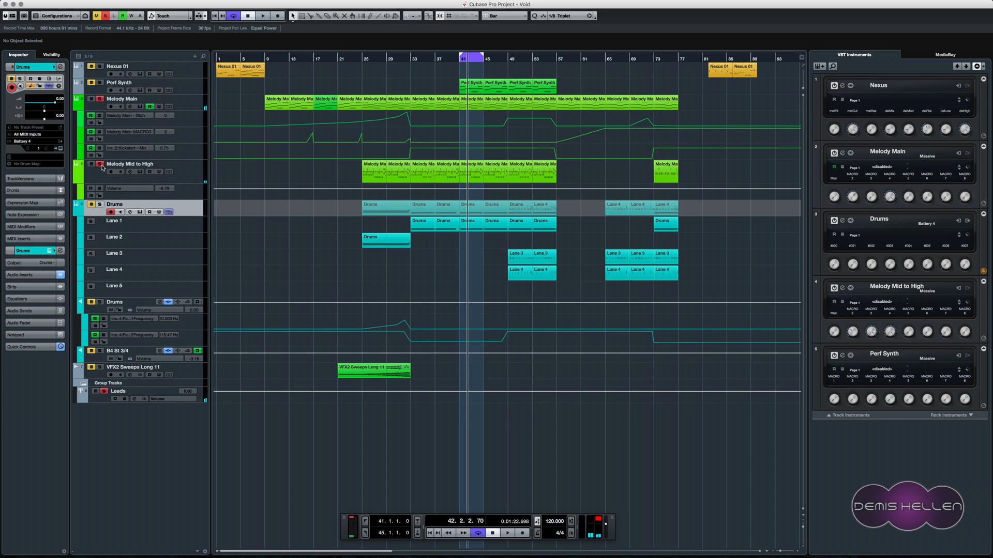
left_click(101, 165)
key("space")
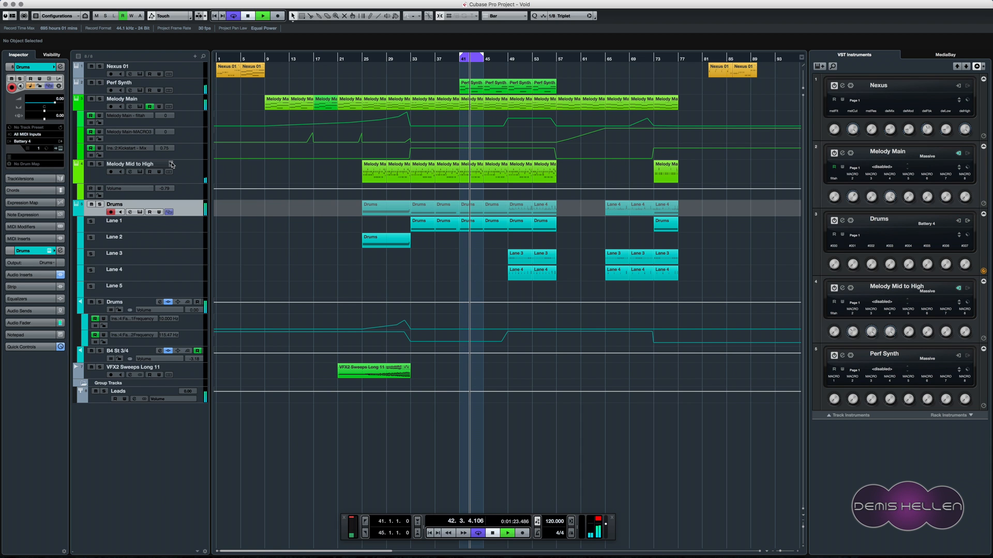
key("space")
- Open the MixConsole and compare the Perf Synth channel in solo with the full mix while its inserts are bypassed
key("F3")
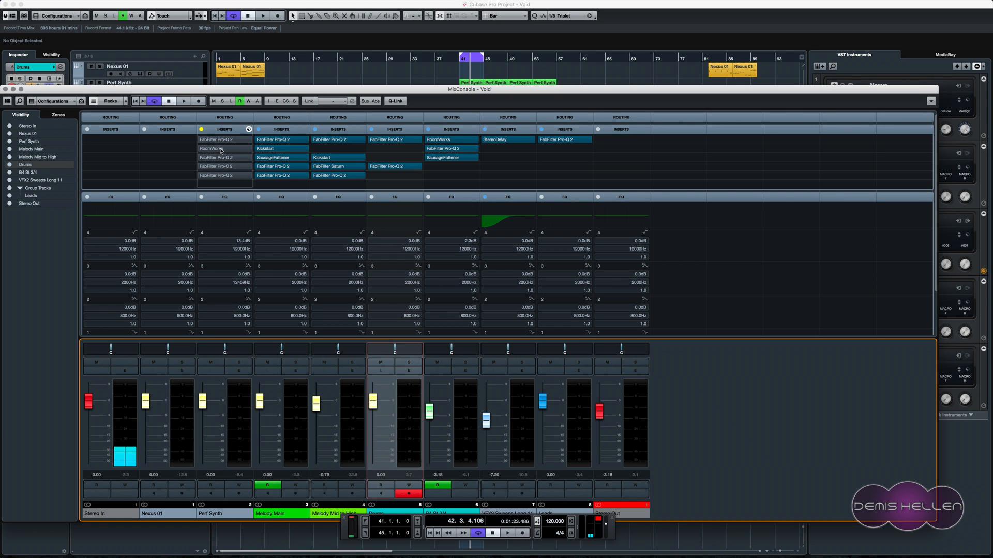
key("space")
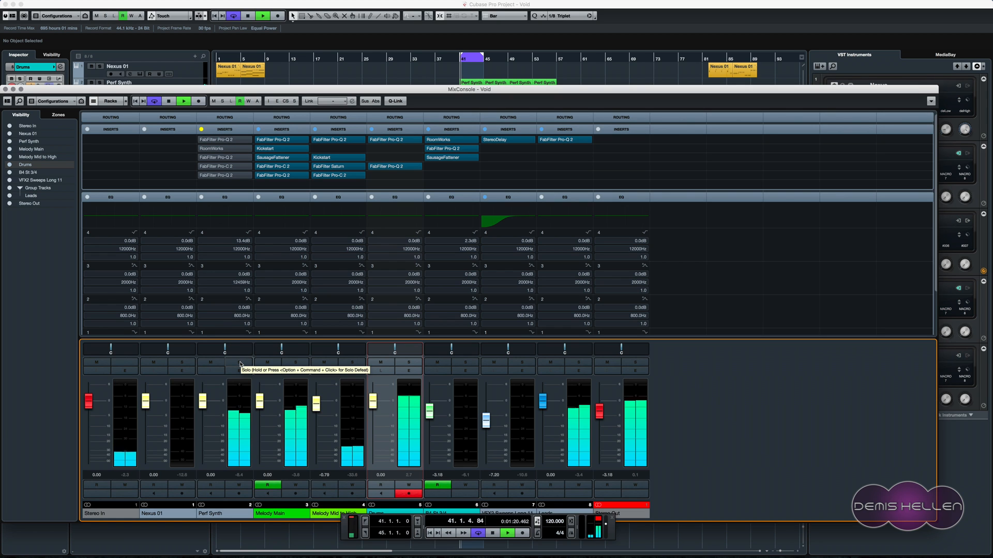
left_click(241, 363)
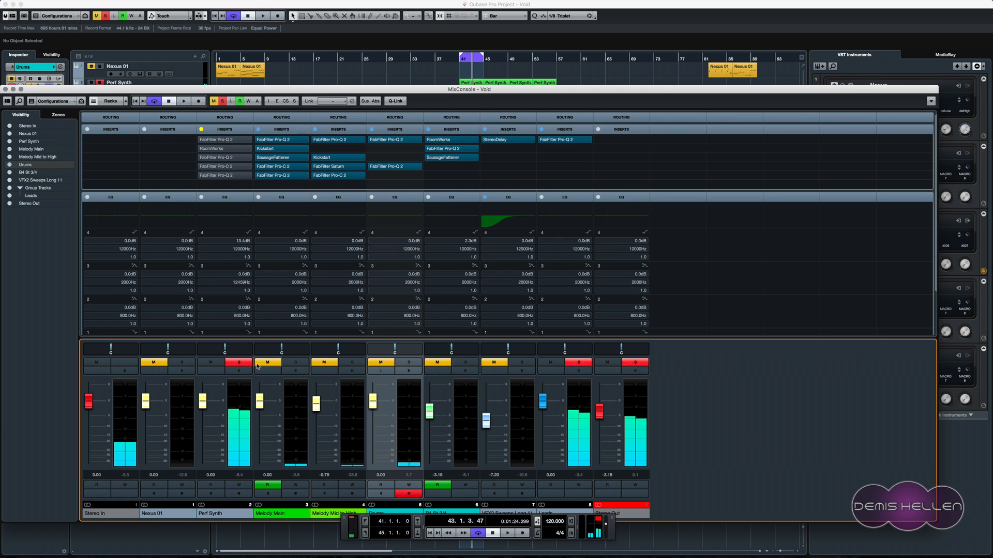
left_click(243, 364)
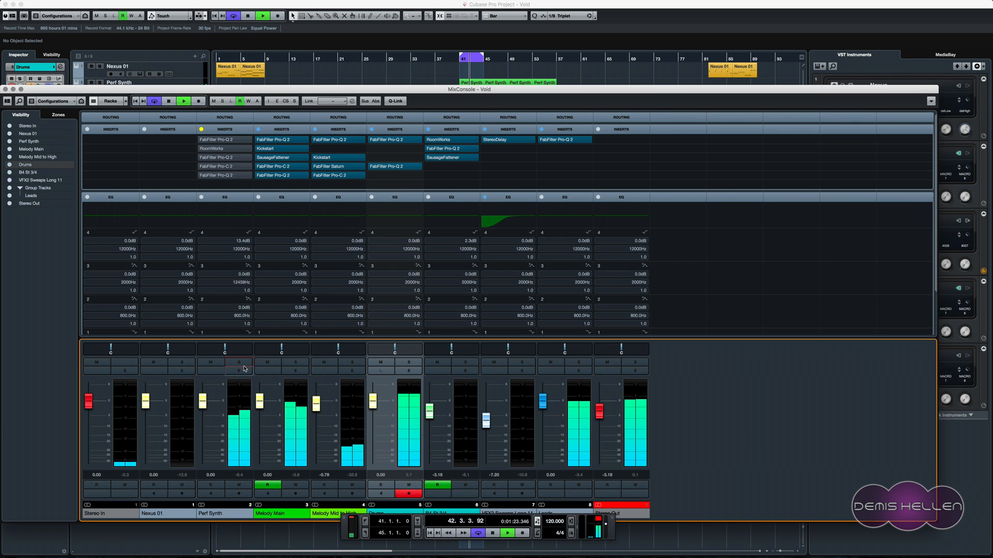
key("space")
key("space")
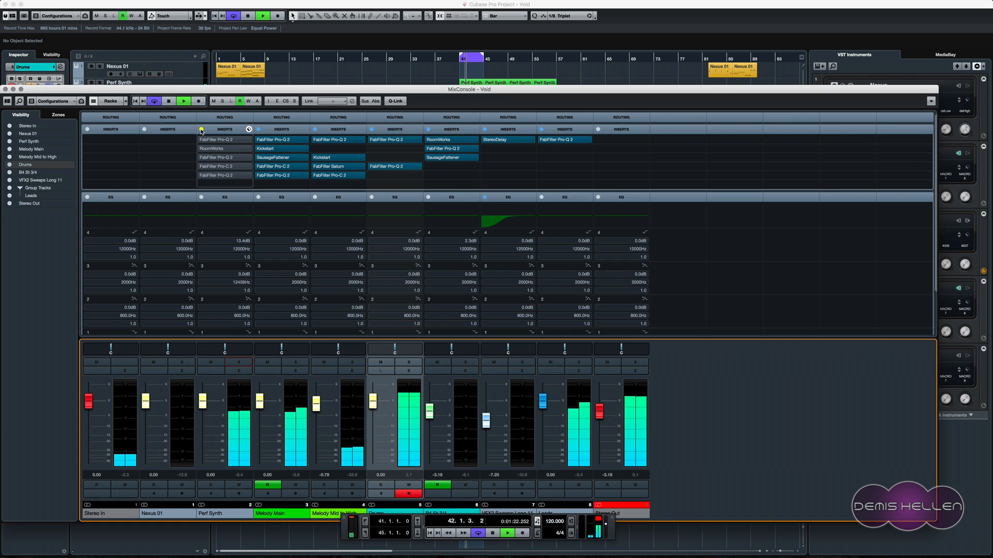
- Reactivate the Perf Synth channel's bypassed inserts and compare the mix with that channel muted and unmuted
left_click(201, 130)
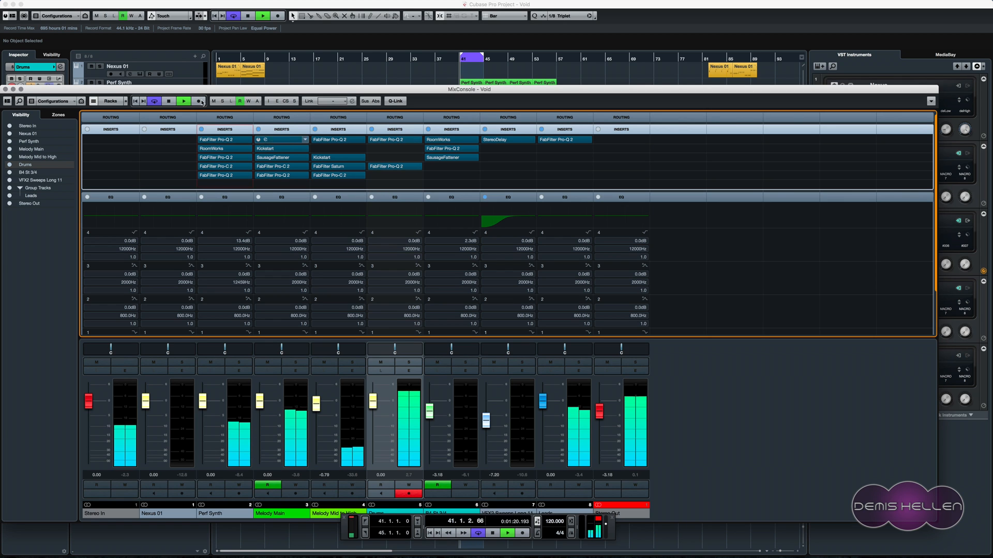
left_click(214, 365)
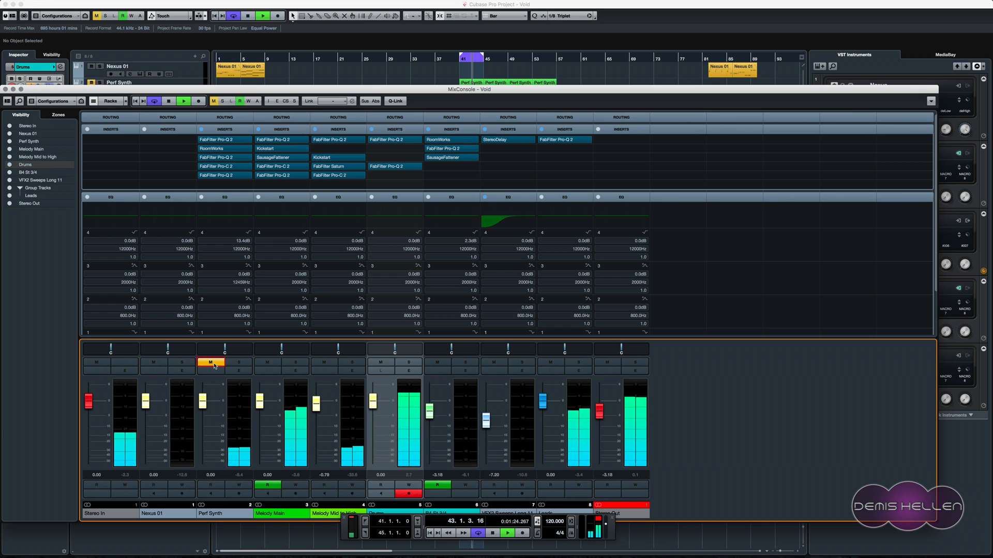
left_click(212, 364)
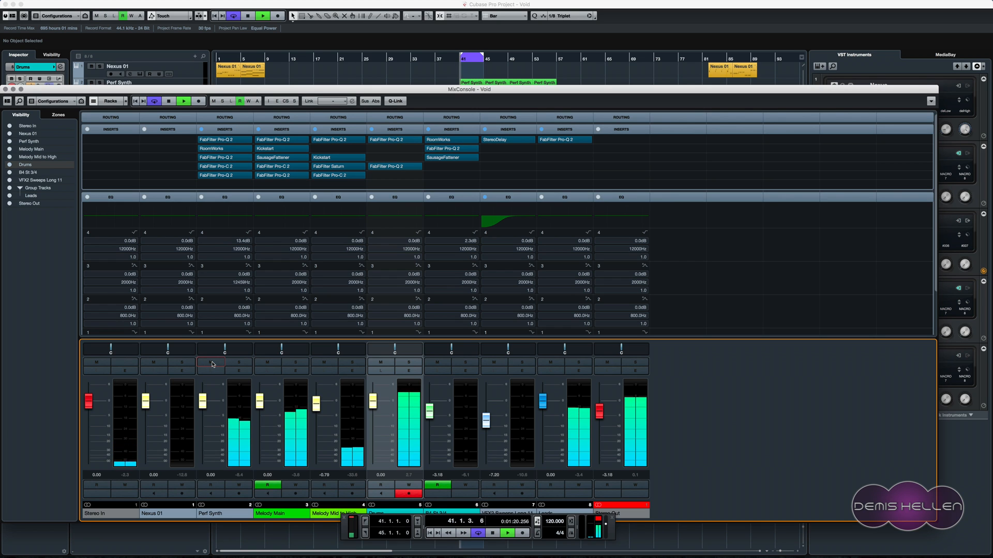
key("space")
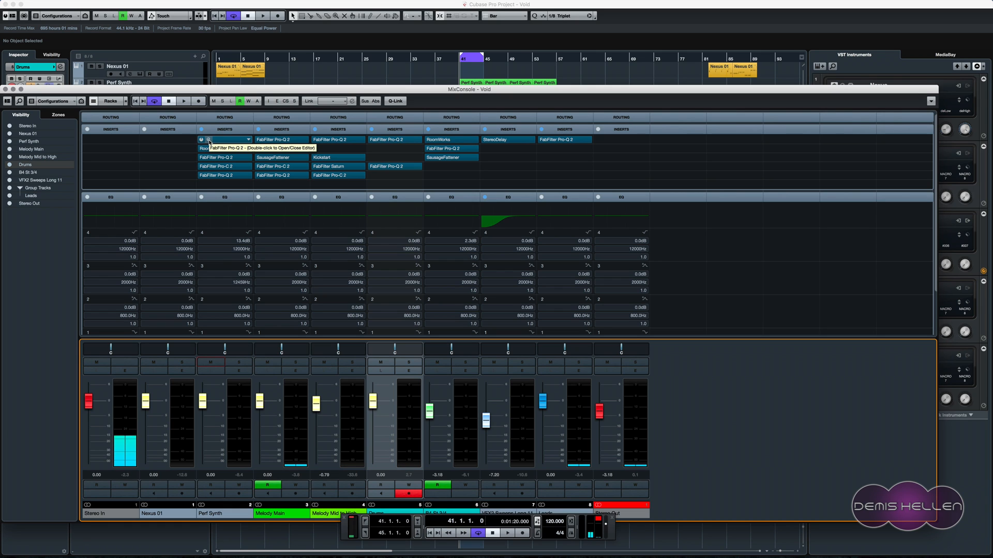
- Open the first FabFilter Pro-Q 2 insert on Perf Synth and examine its low-cut curve during playback
left_click(208, 140)
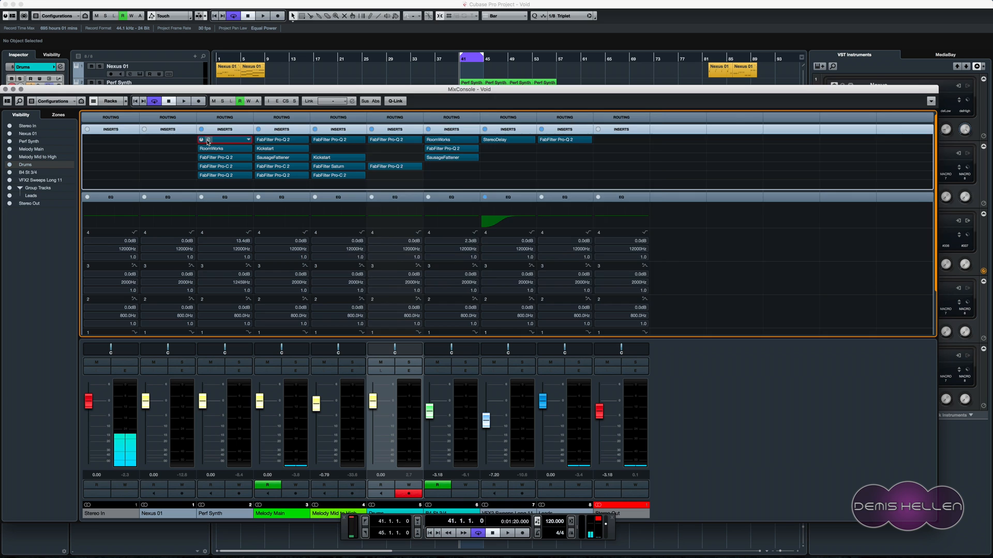
left_click(208, 140)
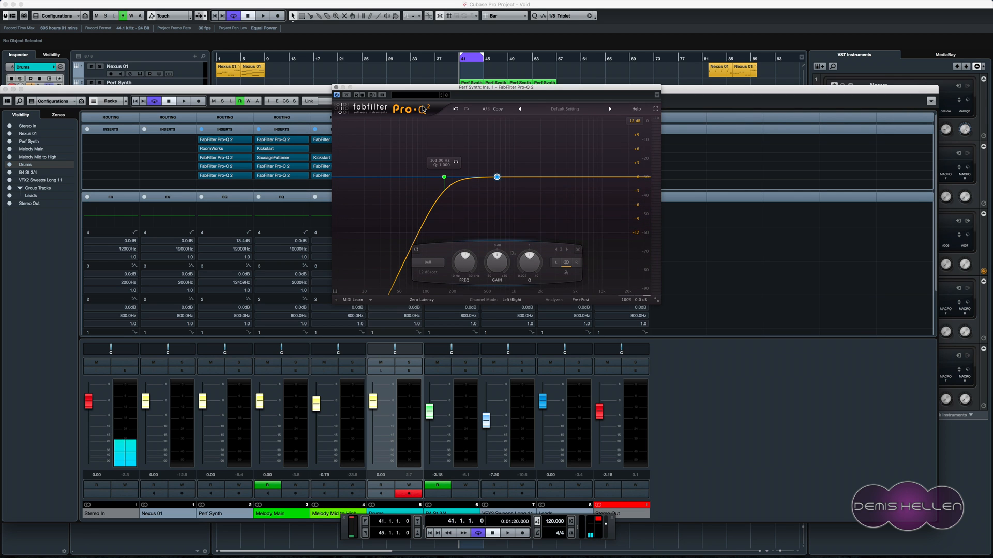
key("space")
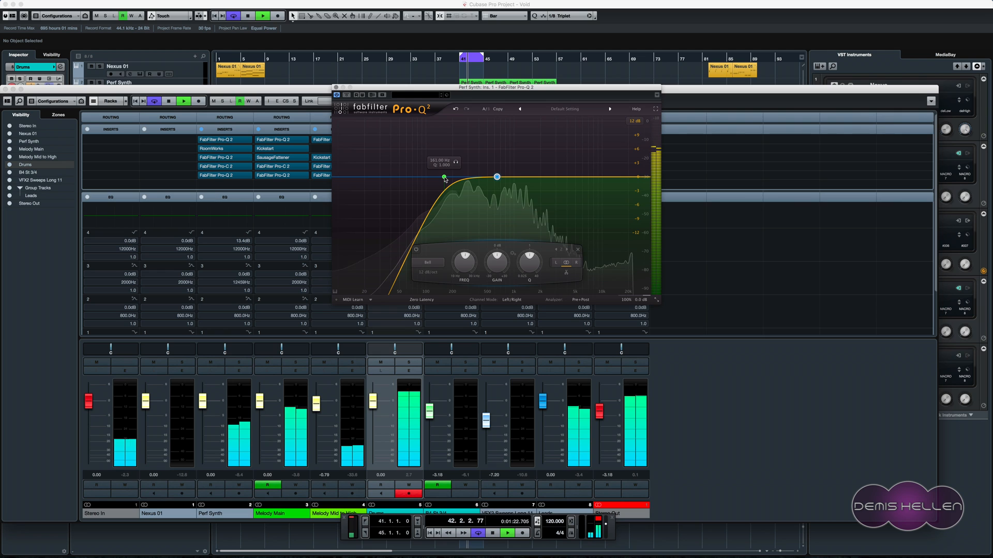
key("space")
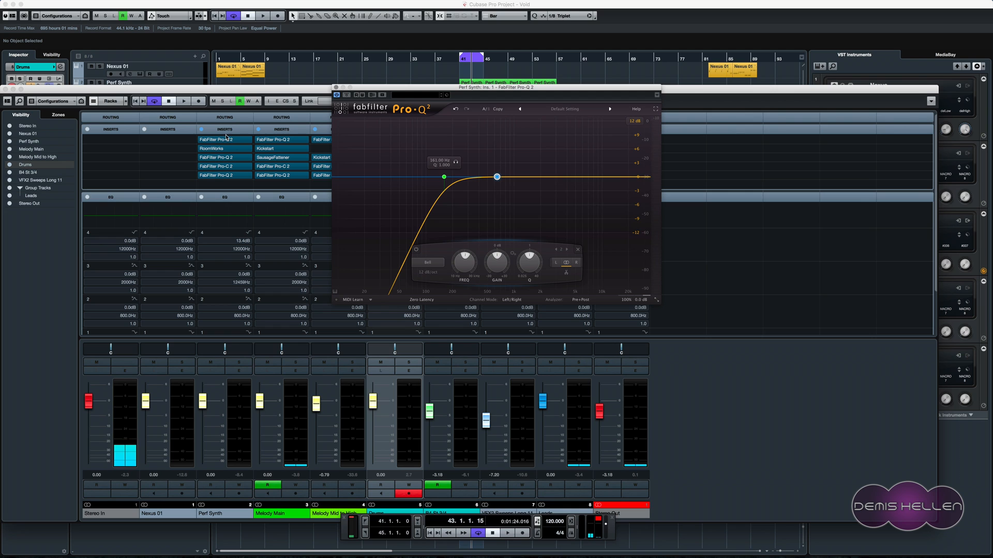
- Solo Melody Main, examine its fifth insert, FabFilter Pro-Q 2, during playback, and close the EQ windows
left_click(293, 363)
key("space")
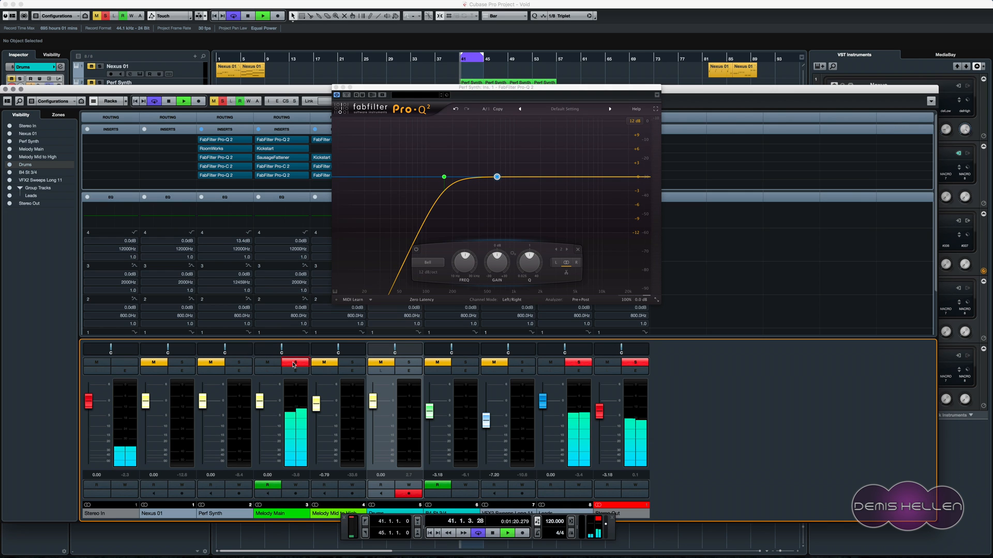
left_click(279, 175)
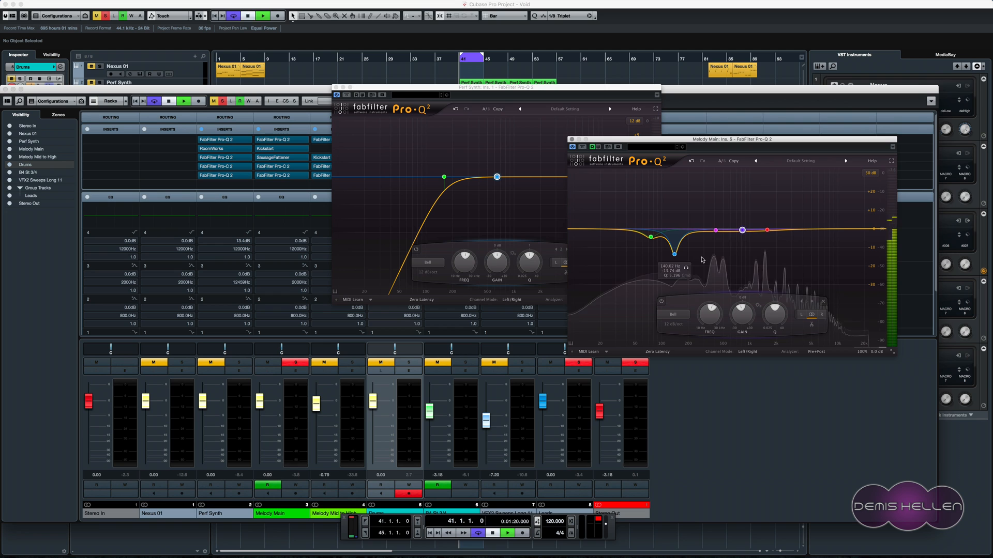
key("space")
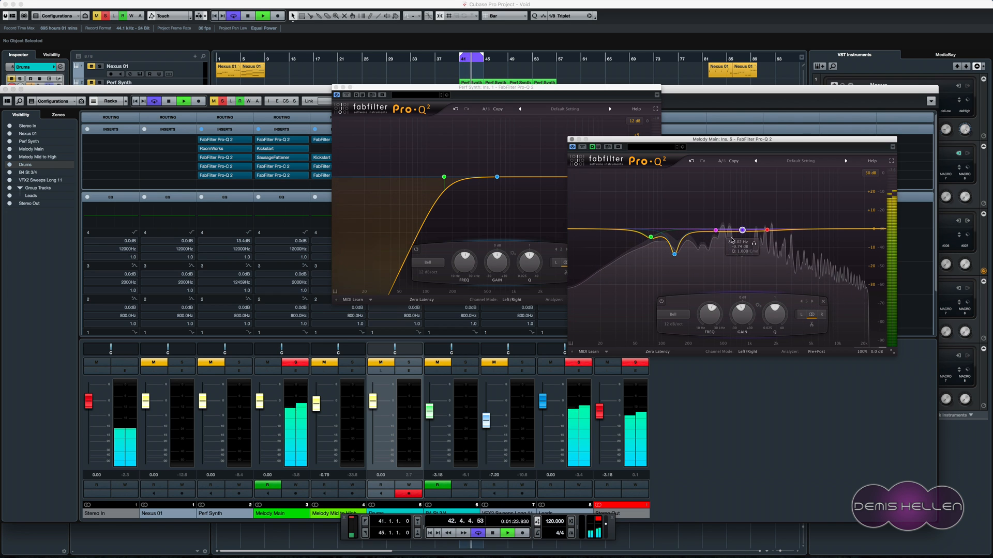
key("space")
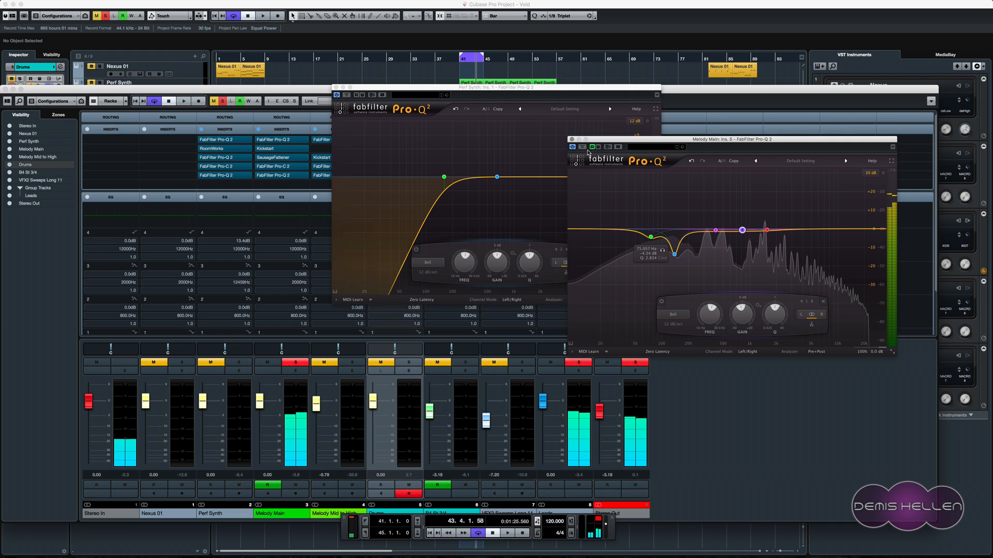
left_click(571, 139)
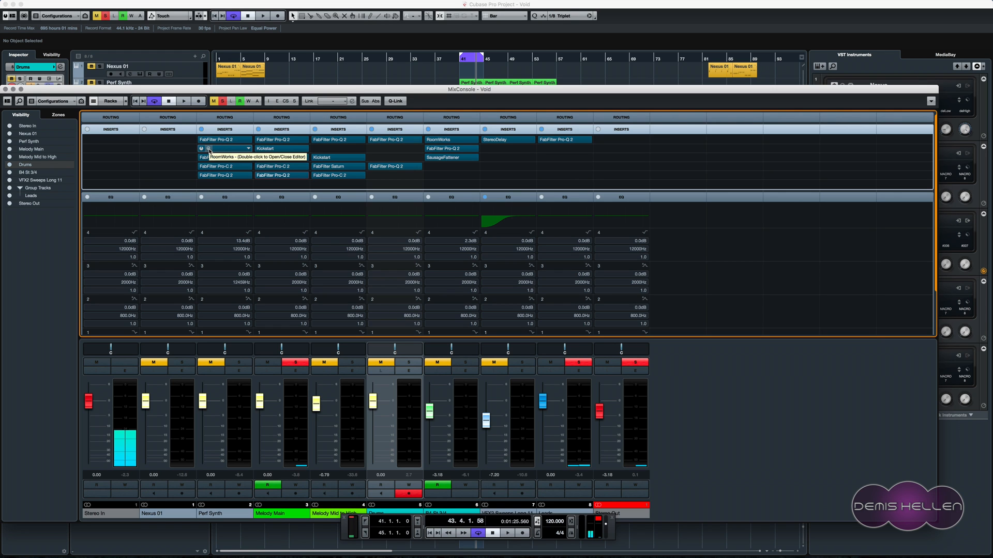
- Open the RoomWorks reverb on Perf Synth and audition that channel in solo instead of Melody Main
double_click(210, 150)
key("space")
key("space")
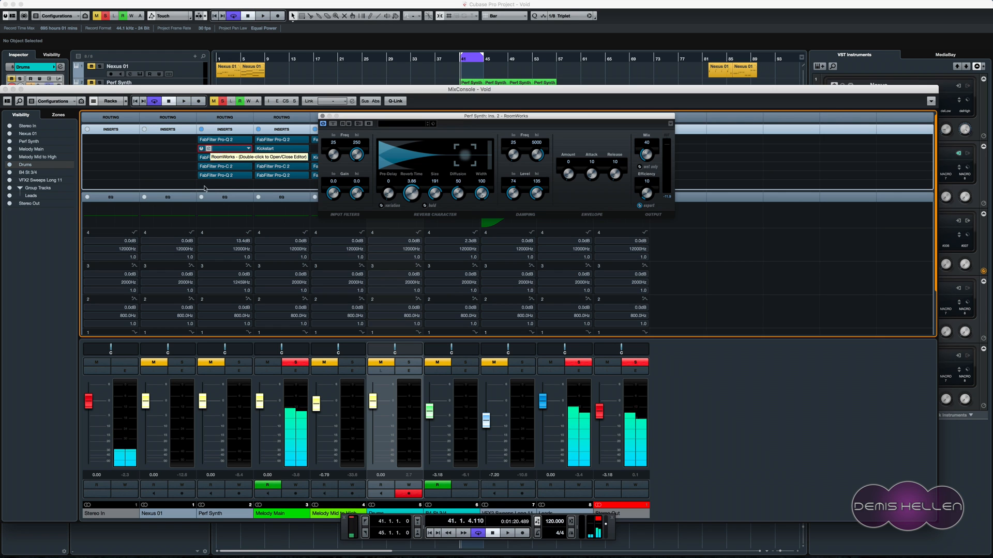
left_click(295, 363)
left_click(216, 363)
left_click(234, 363)
key("space")
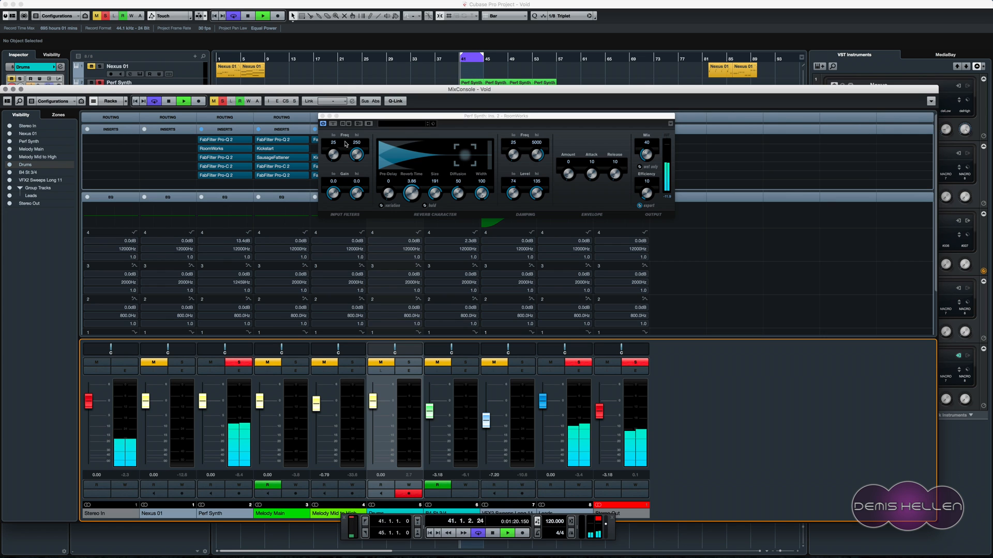
- Compare Perf Synth with the RoomWorks reverb bypassed and active, close the reverb window and stop playback
left_click_drag(421, 118, 366, 108)
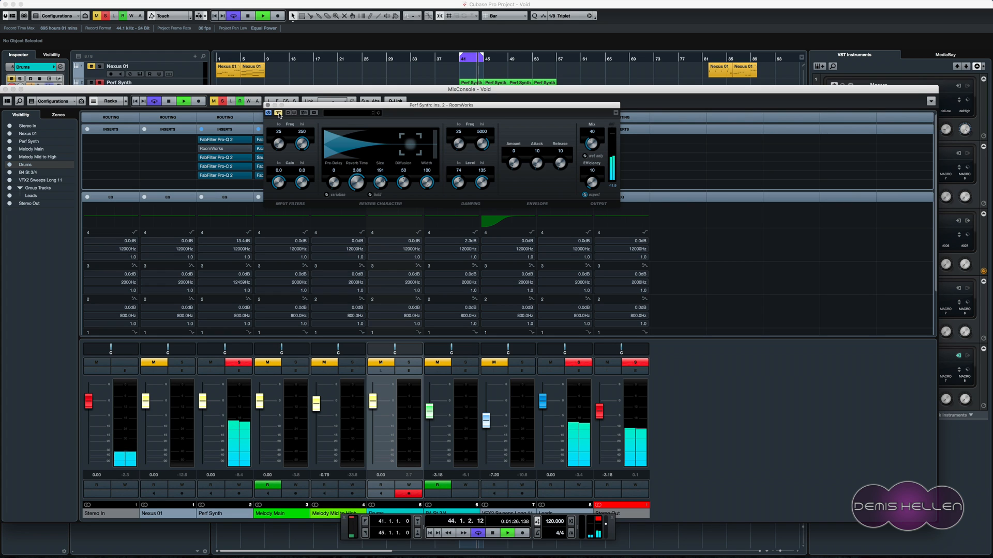
left_click(267, 106)
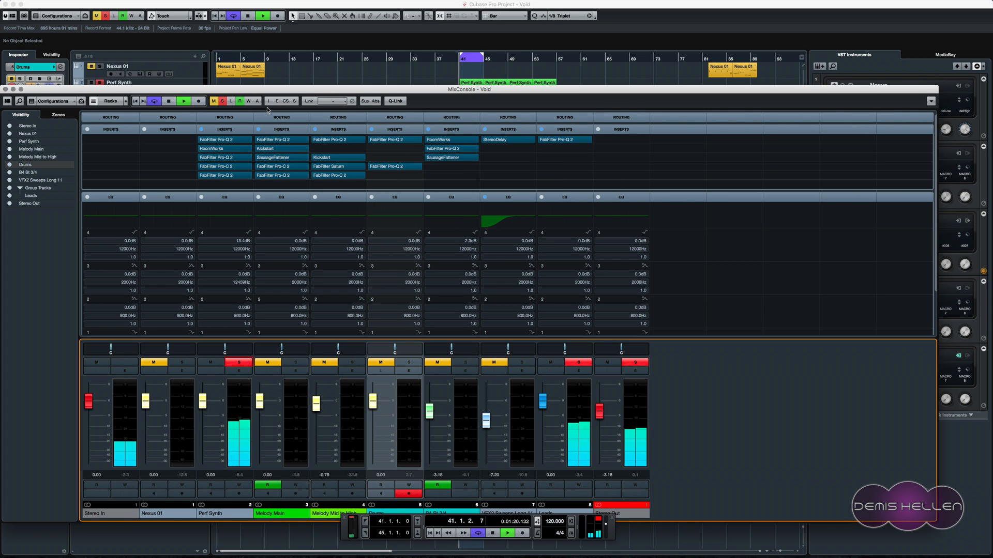
key("space")
- Open the FabFilter Pro-Q 2 in Perf Synth's third insert and audition its red mid-range boost band in isolation during playback
left_click(208, 158)
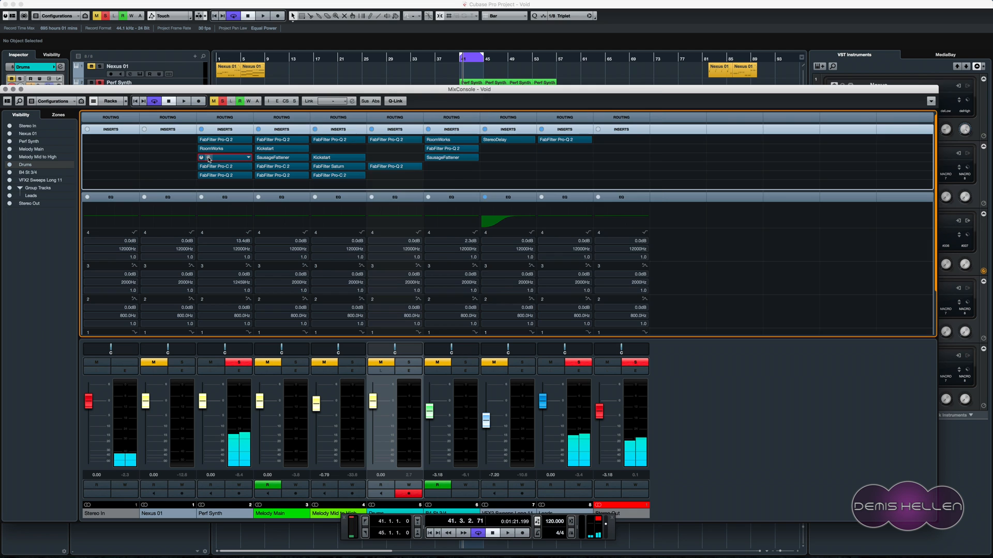
key("space")
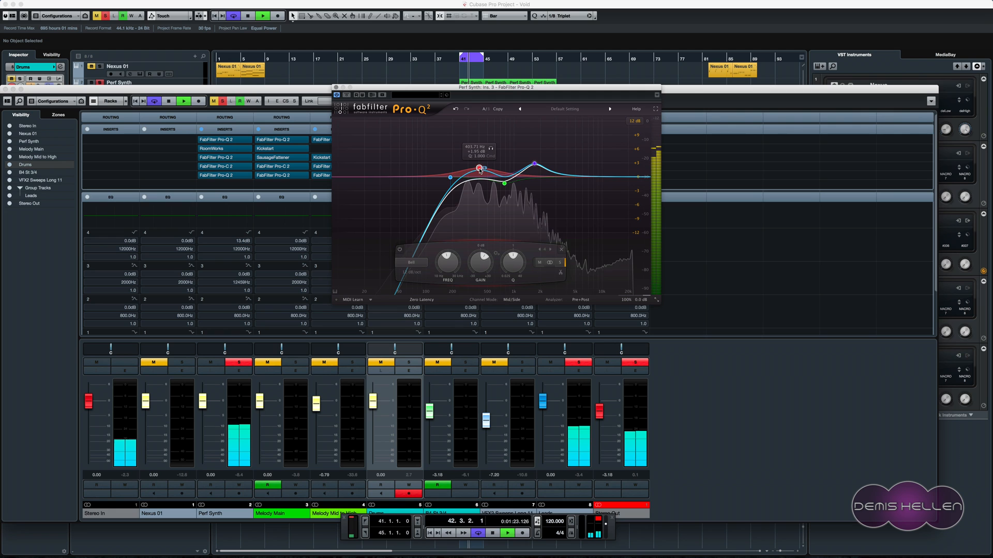
left_click(491, 150)
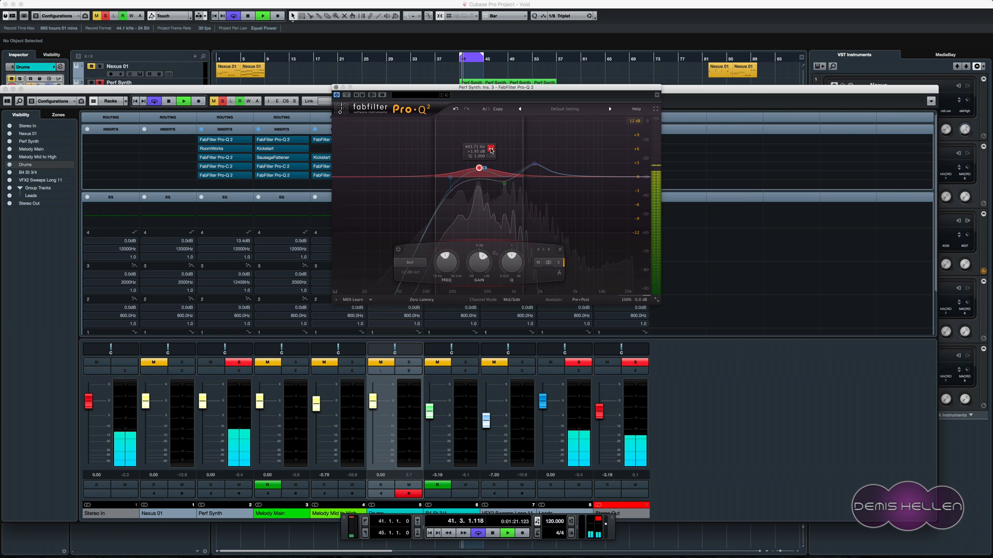
left_click(491, 150)
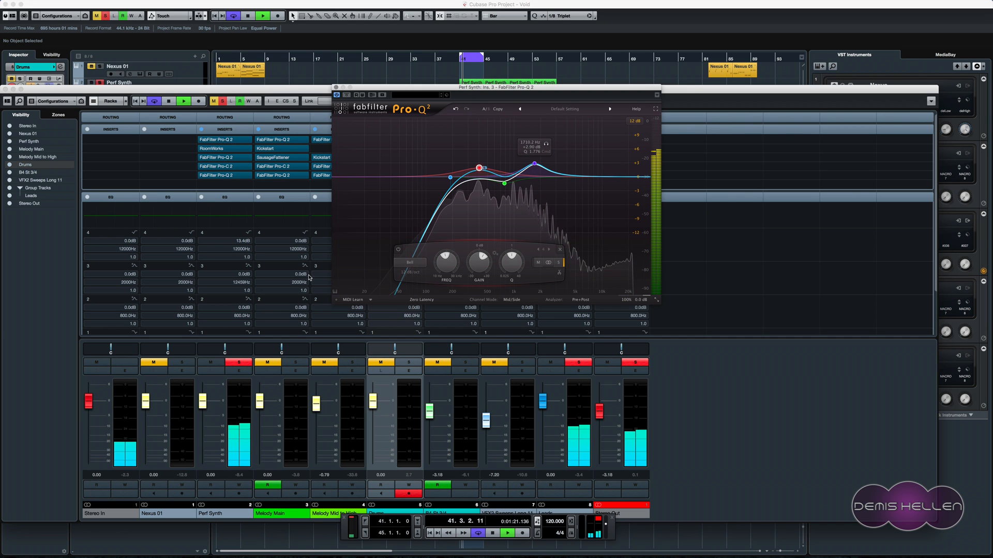
- Briefly solo Melody Main alongside Perf Synth and examine Melody Main's fifth-insert Pro-Q 2 curve for comparison, closing that EQ
left_click(295, 363)
left_click(295, 362)
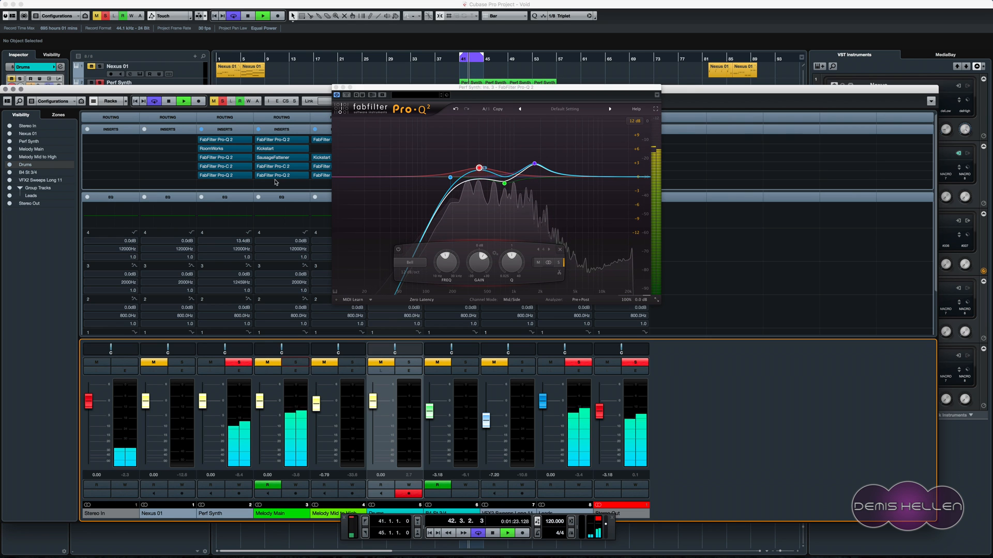
left_click(278, 176)
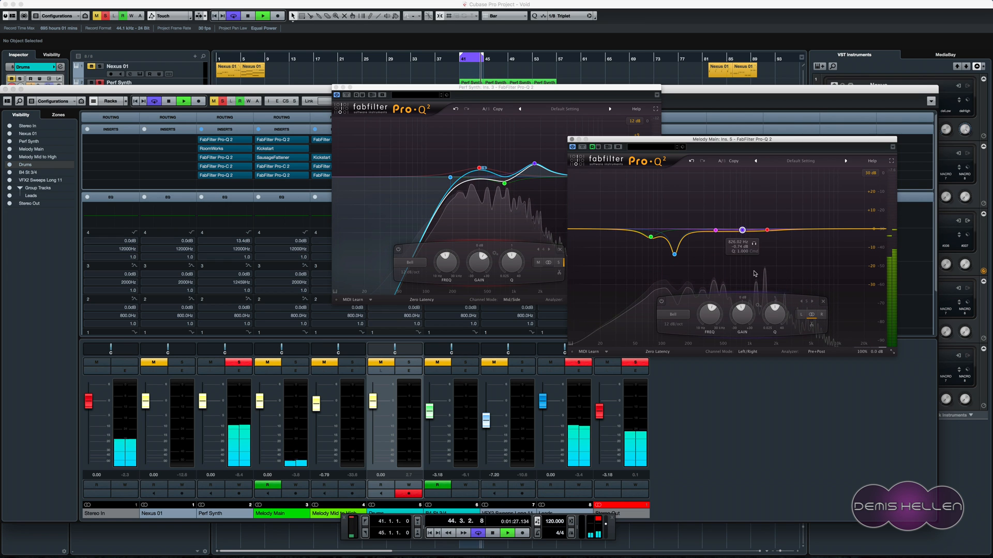
left_click(570, 139)
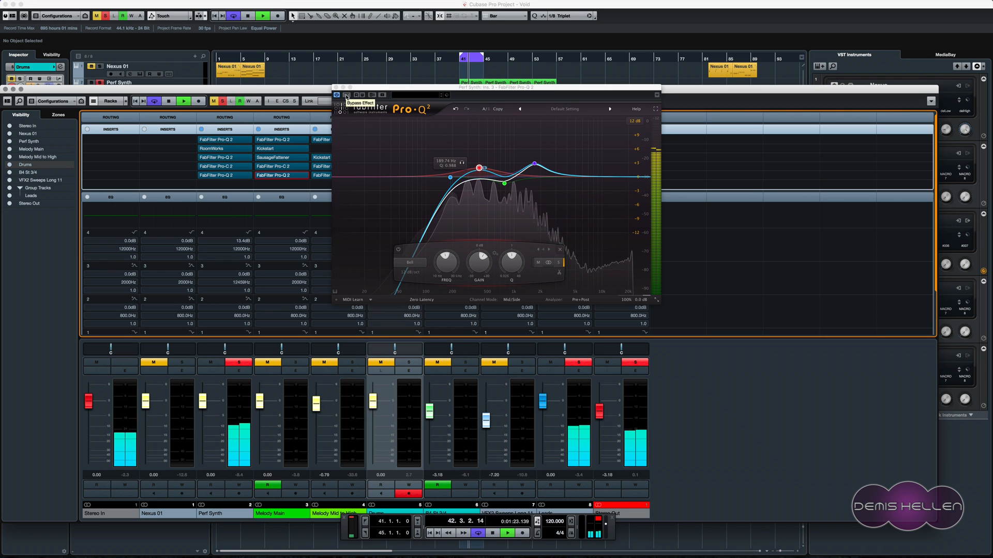
- Compare Perf Synth with its third-insert Pro-Q 2 bypassed and active, and close the EQ window
left_click(346, 96)
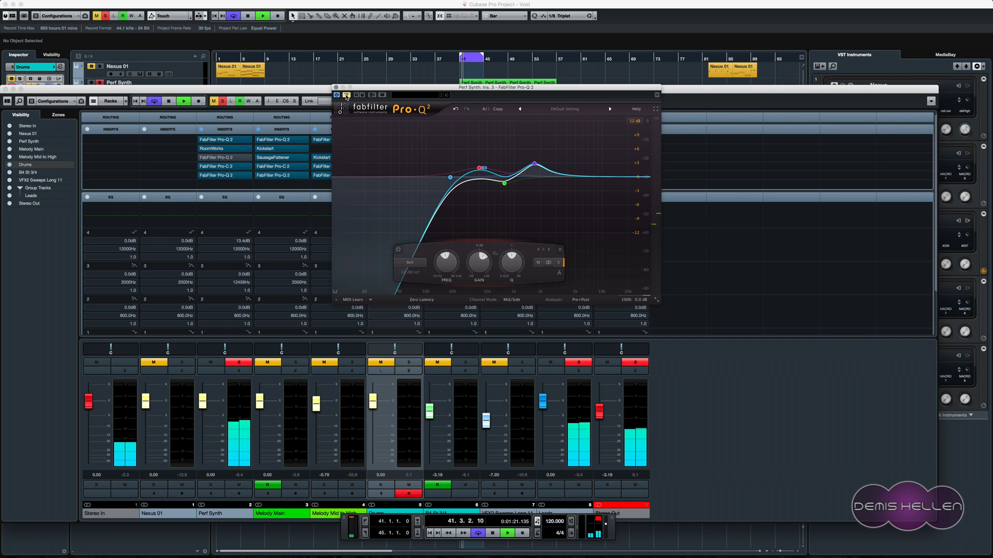
left_click(346, 96)
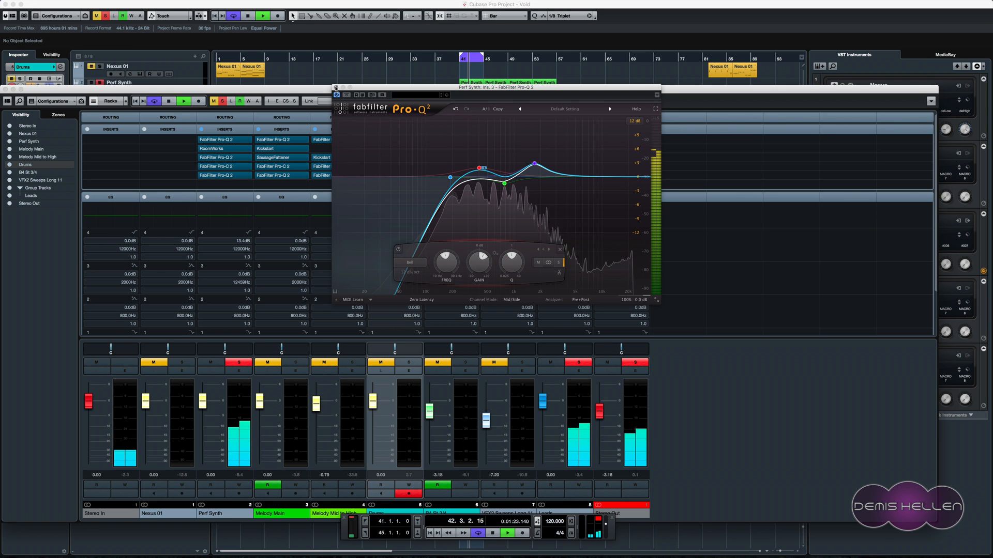
left_click(335, 88)
- Open the FabFilter Pro-C 2 on Perf Synth and examine its ratio, compression style, attack, release and threshold during playback
left_click(208, 167)
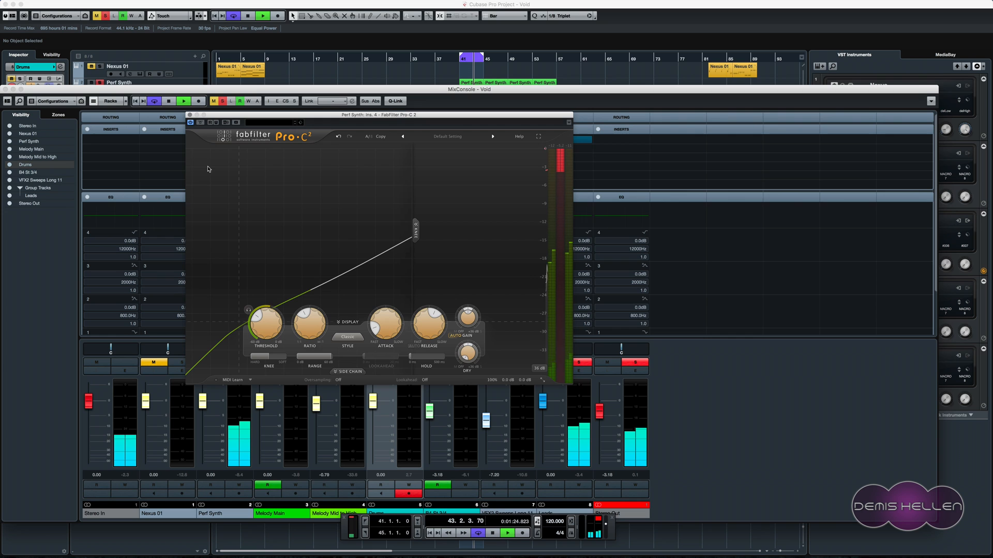
left_click_drag(330, 115, 459, 120)
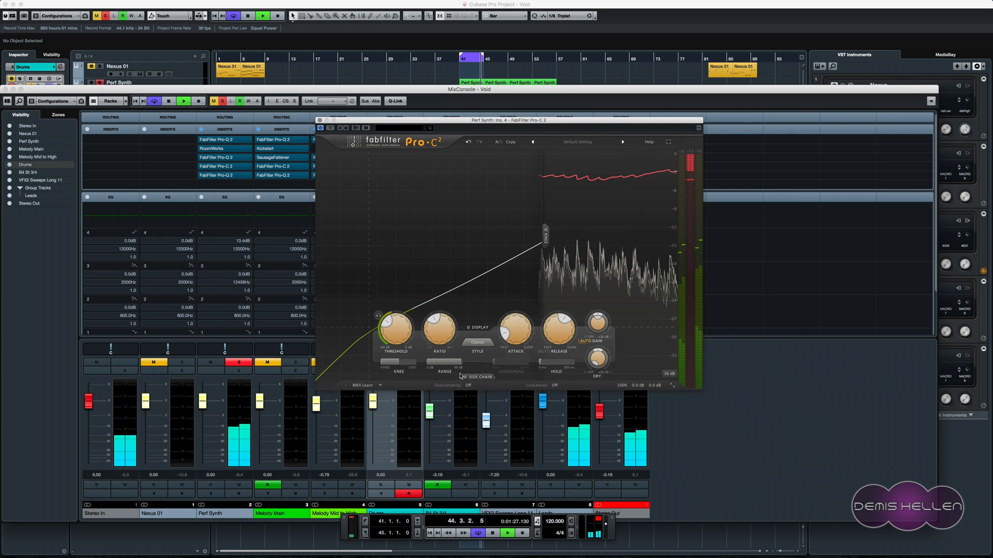
mouse_move(442, 330)
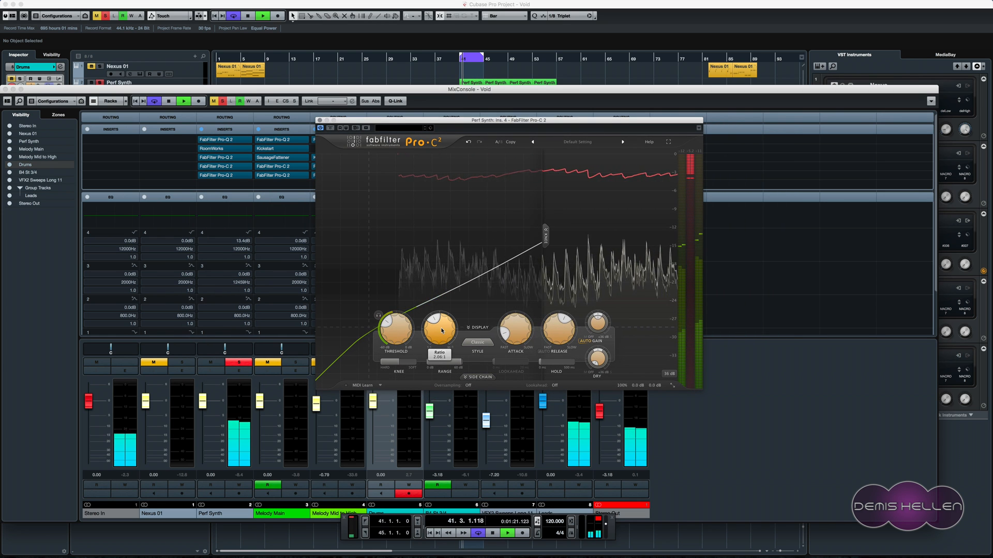
left_click(478, 343)
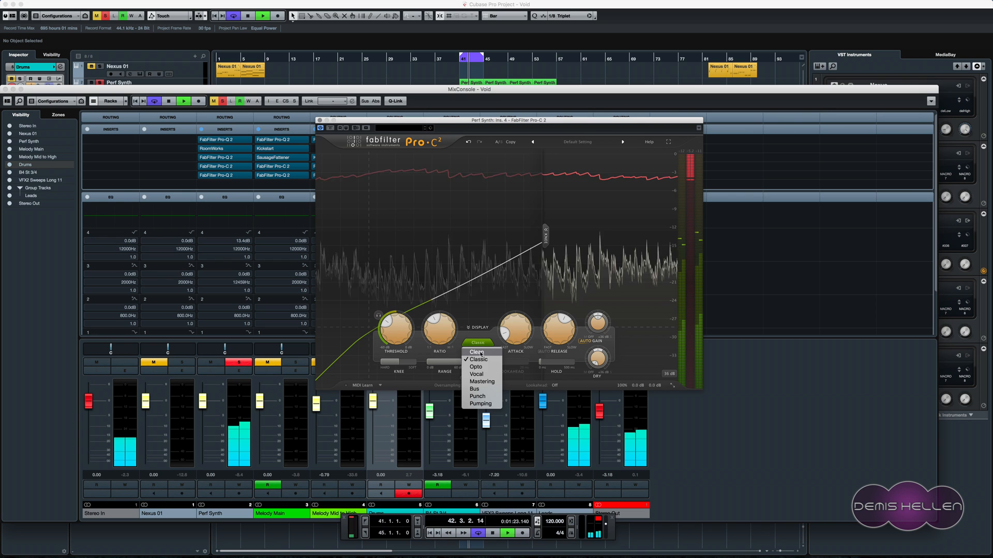
left_click(486, 338)
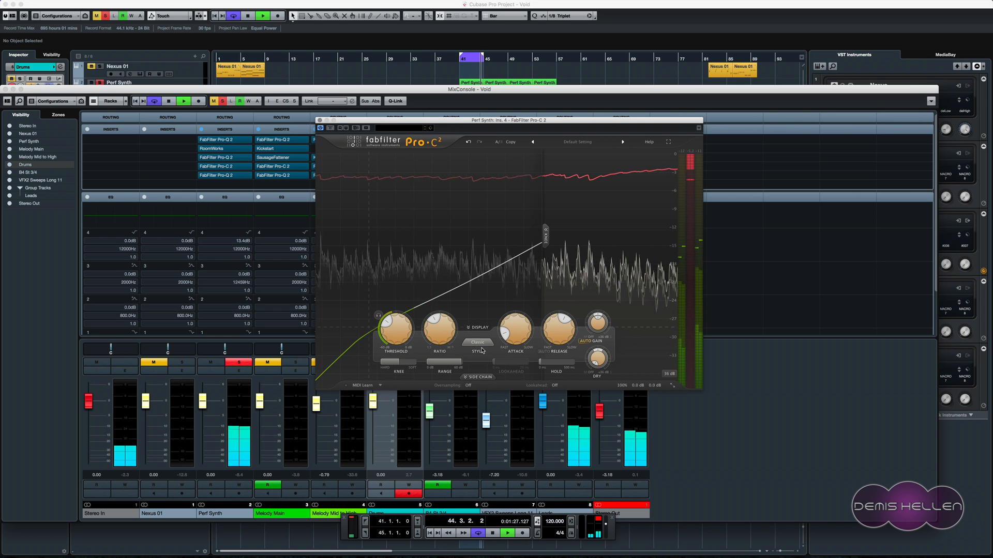
mouse_move(519, 344)
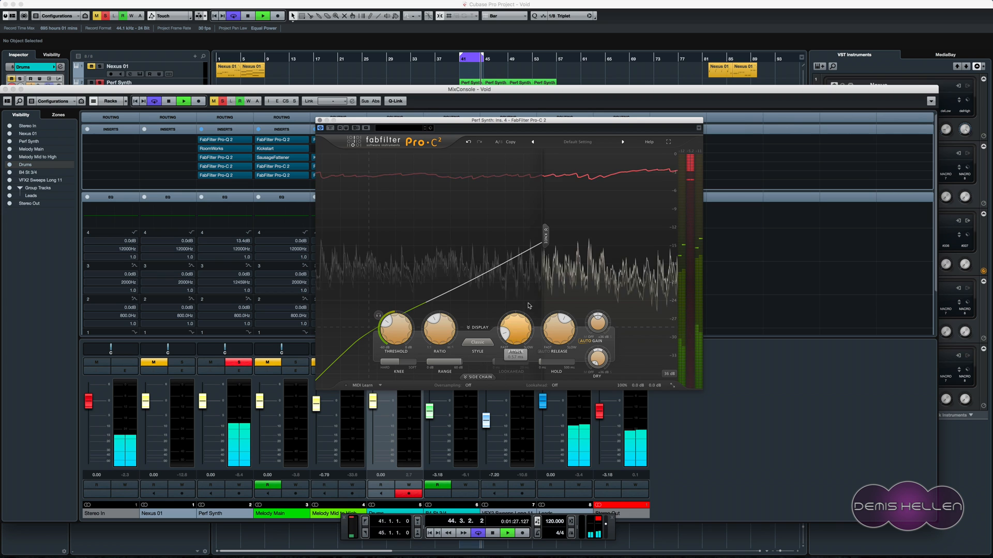
mouse_move(563, 323)
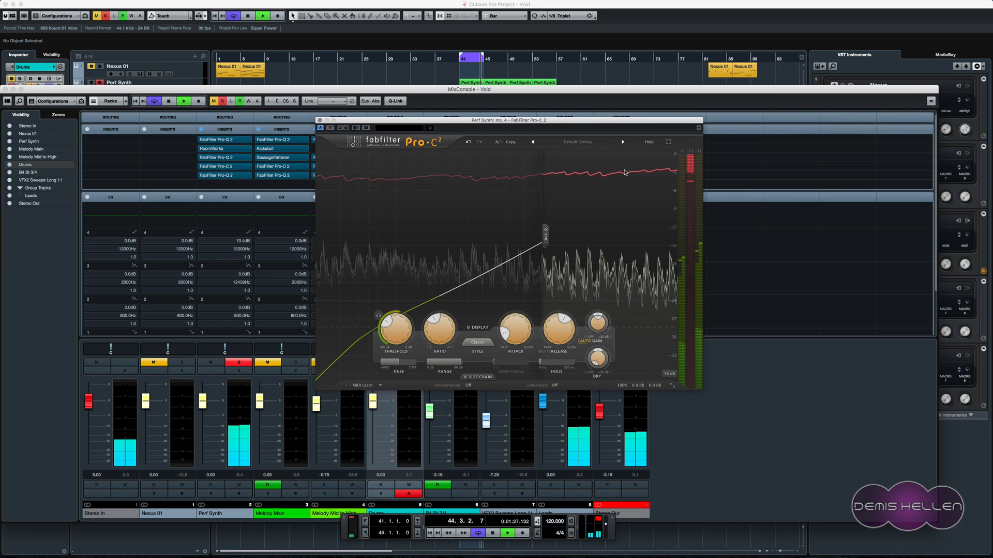
mouse_move(389, 328)
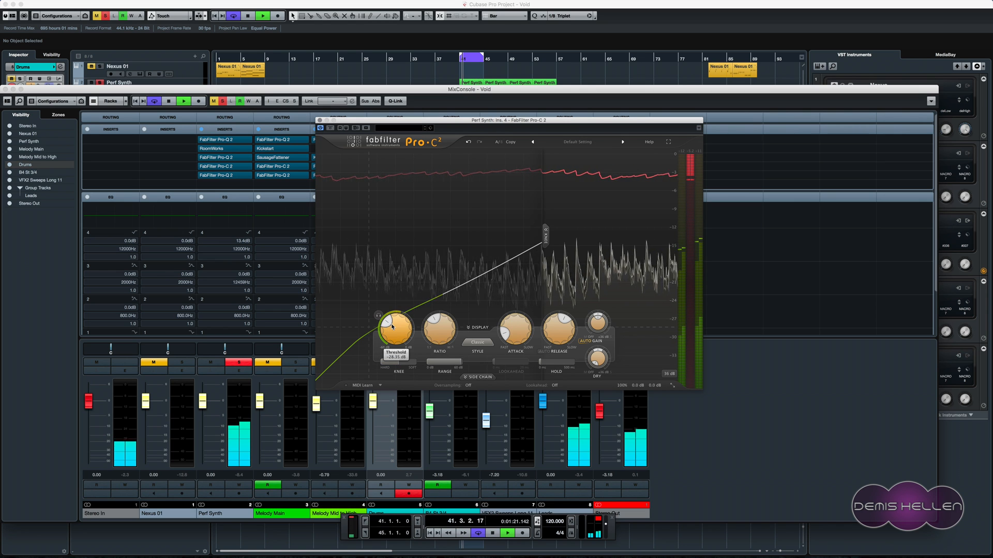
- Restart playback, compare Perf Synth with the Pro-C 2 compressor bypassed and active, and close its window
key("space")
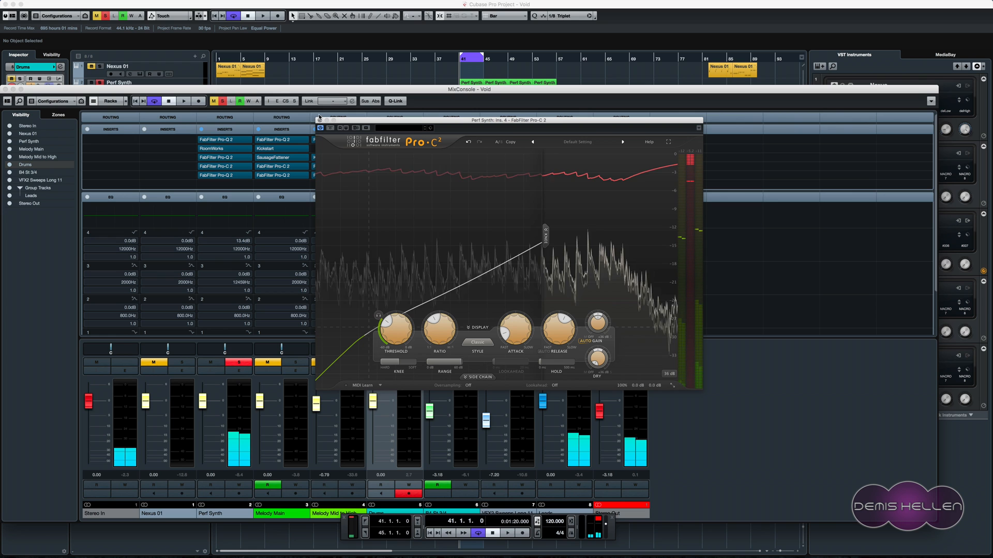
key("space")
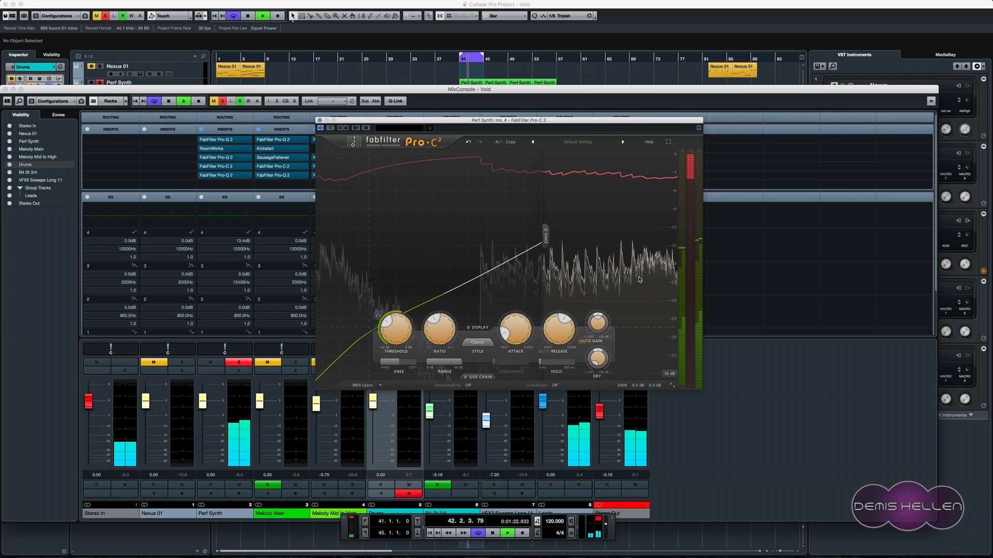
left_click(330, 128)
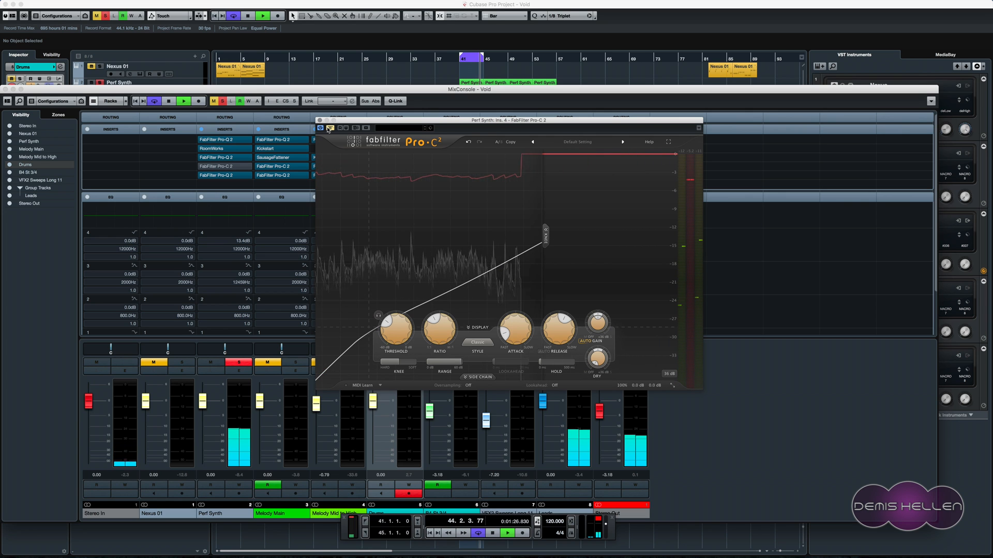
left_click(330, 128)
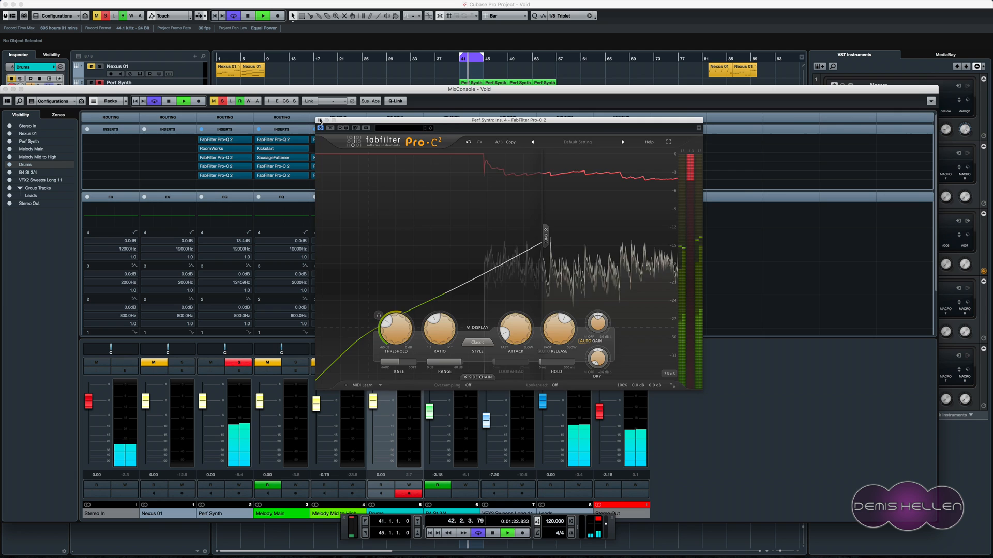
left_click(320, 120)
- Open the FabFilter Pro-Q 2 in Perf Synth's fifth insert, examine its boost and cut bands, and close it
left_click(213, 175)
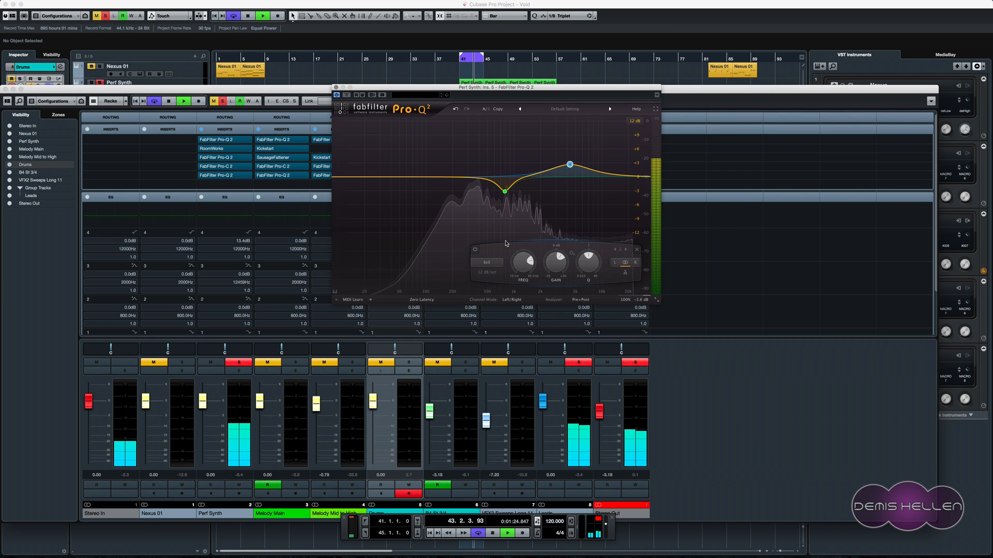
mouse_move(570, 165)
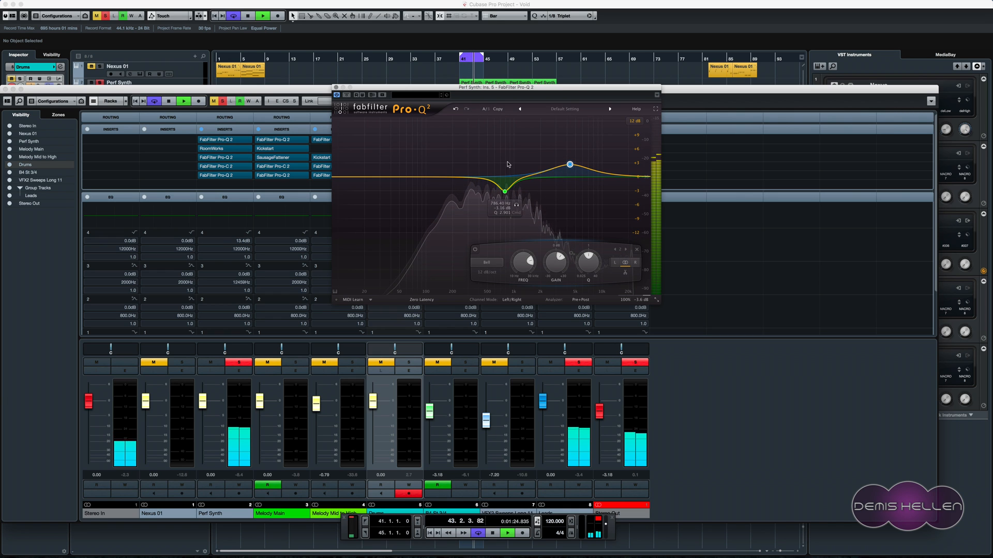
mouse_move(505, 188)
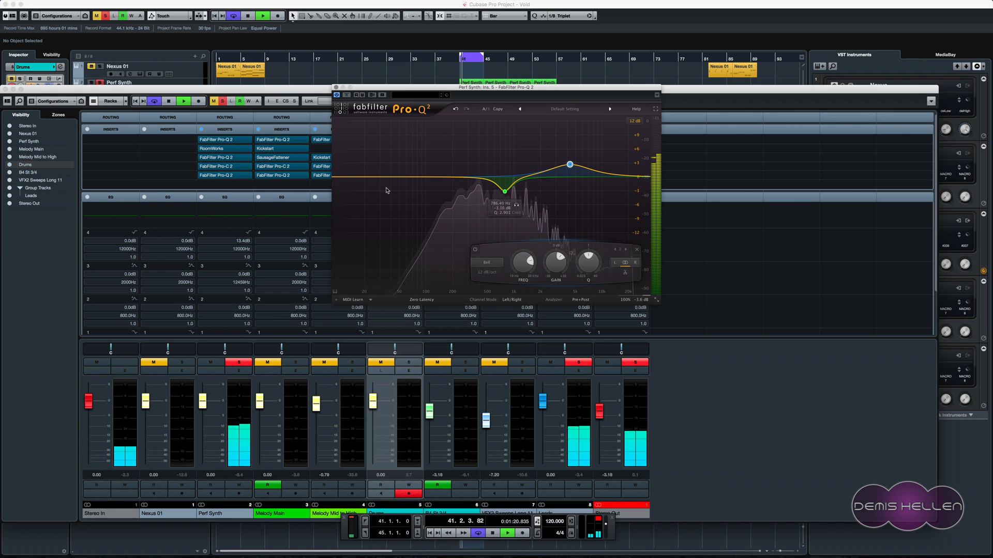
left_click(335, 88)
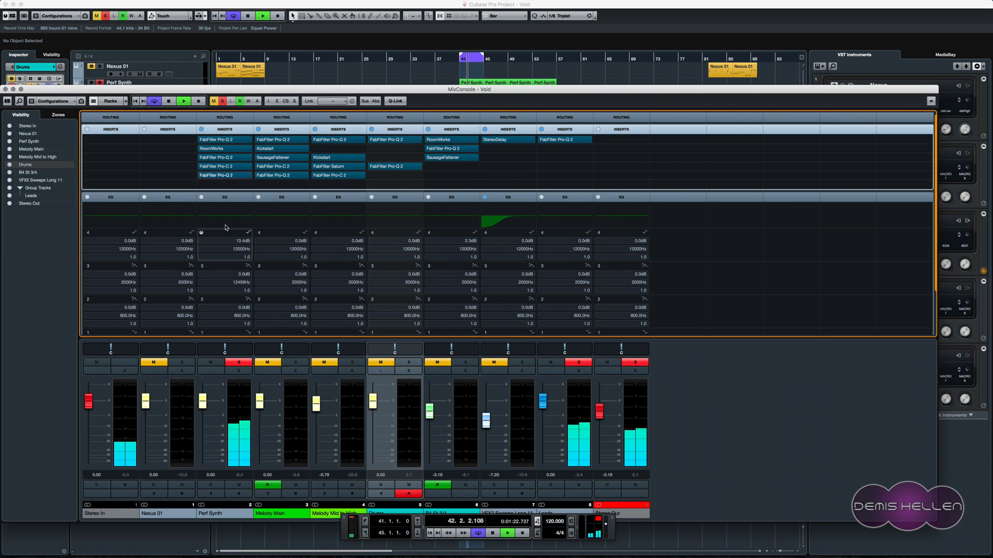
- Solo Melody Main together with Perf Synth, compare the blend with each channel's inserts bypassed and active, and stop playback
left_click(295, 363)
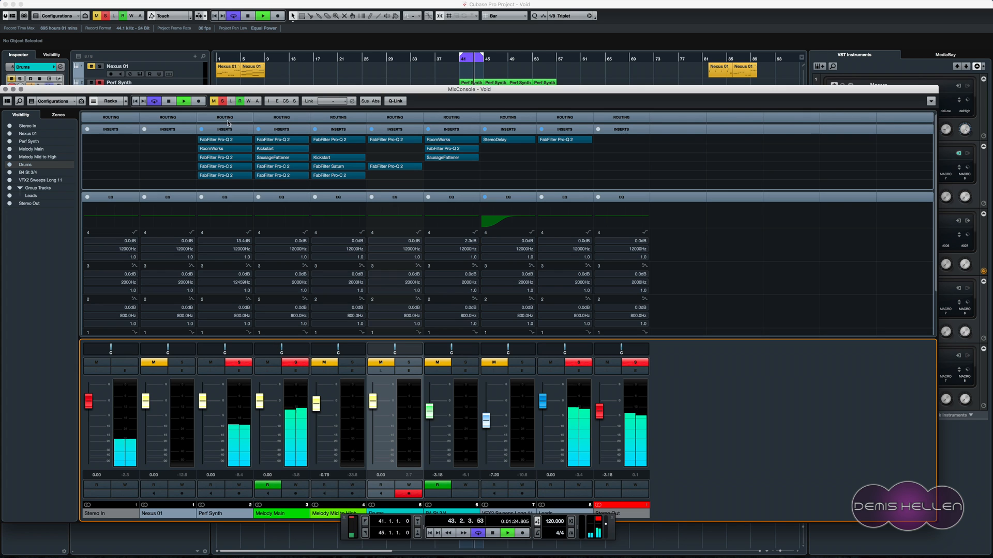
left_click(202, 129)
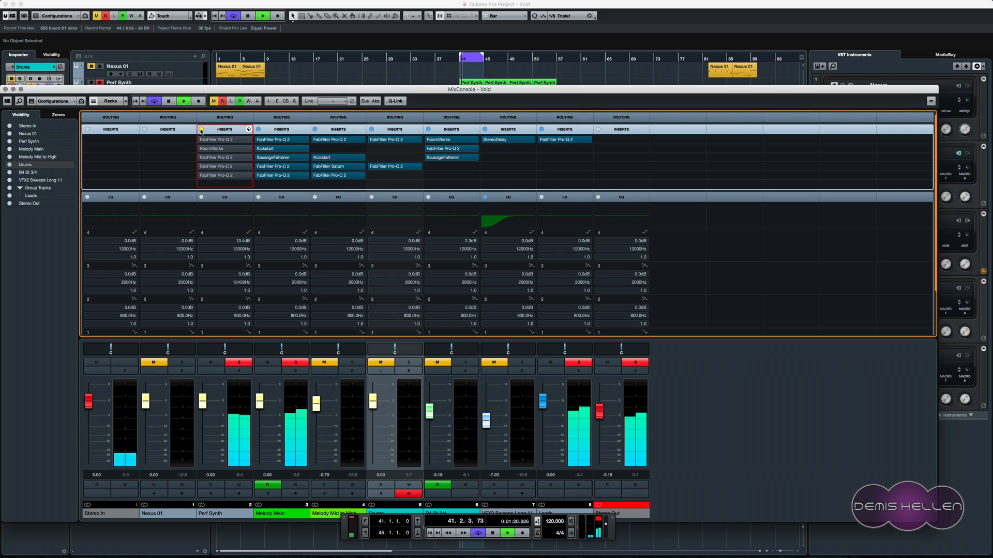
left_click(201, 130)
left_click(259, 129)
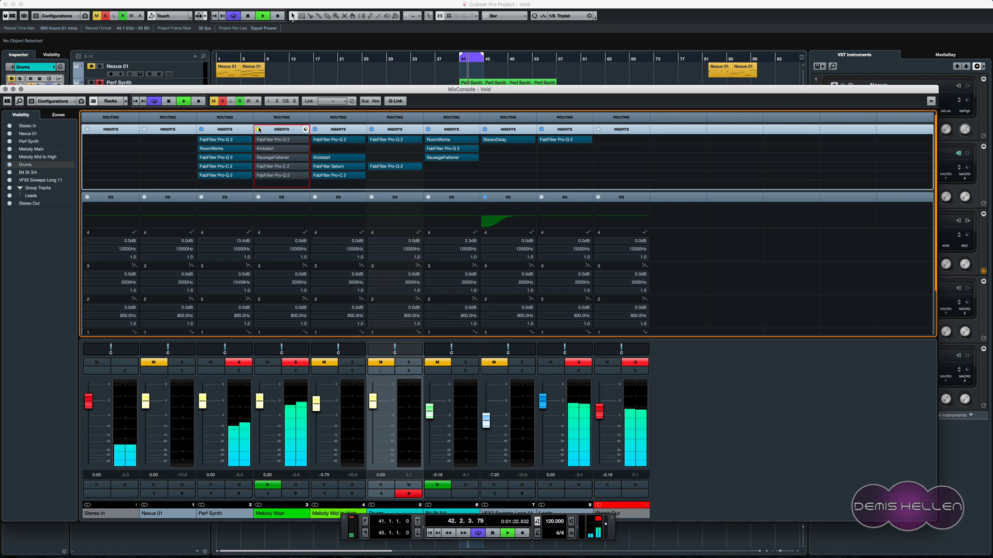
left_click(258, 129)
key("space")
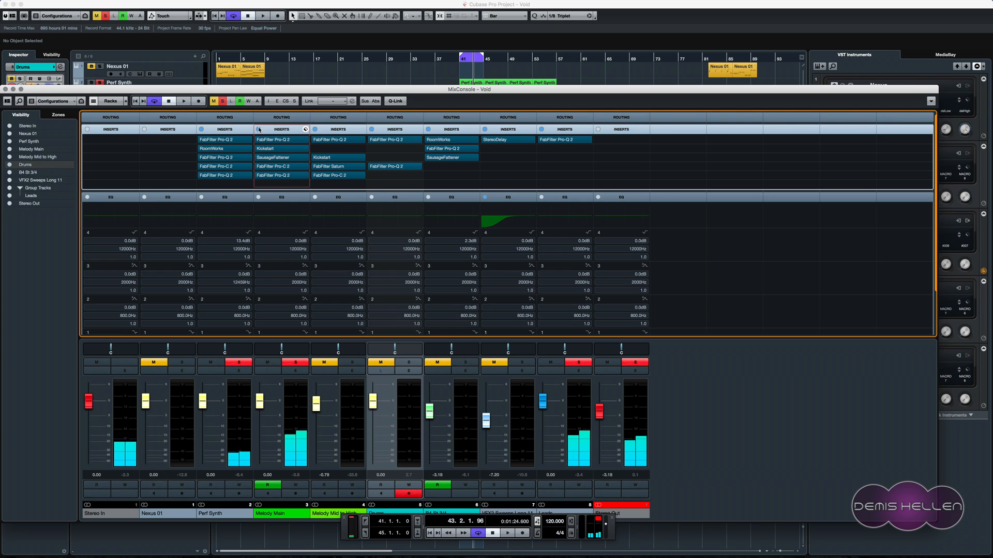
- Audition Melody Main in solo without Perf Synth and bring the project window's arrangement back into view
left_click(296, 362)
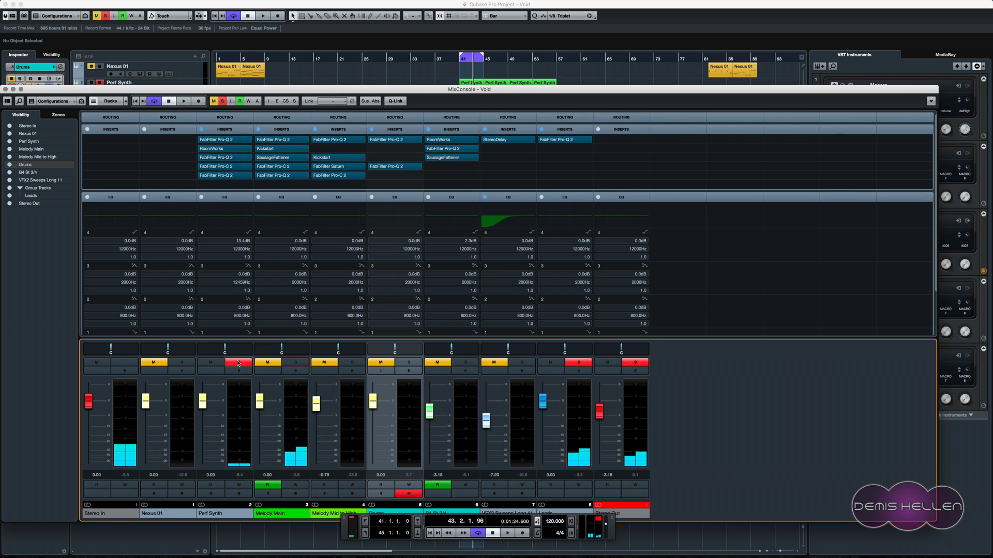
left_click(304, 364)
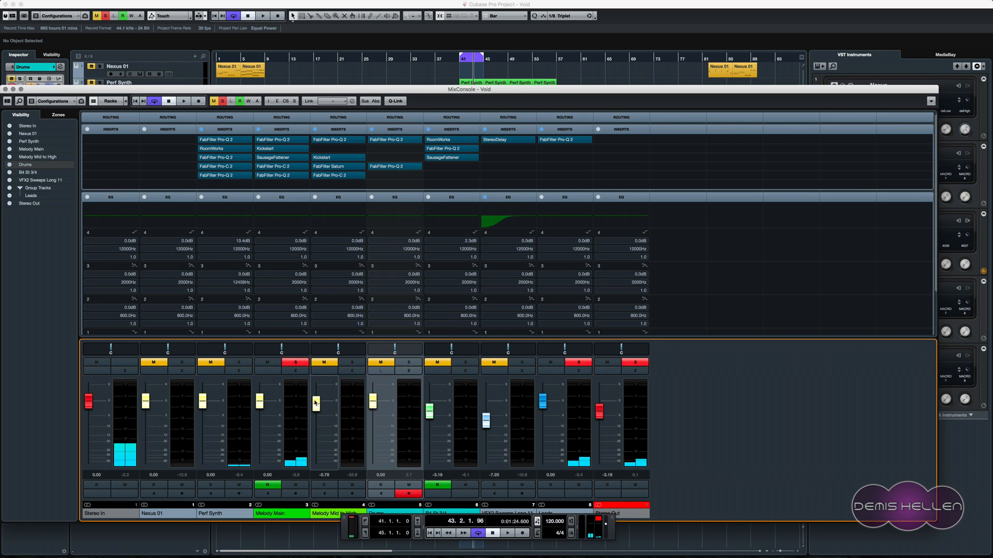
key("space")
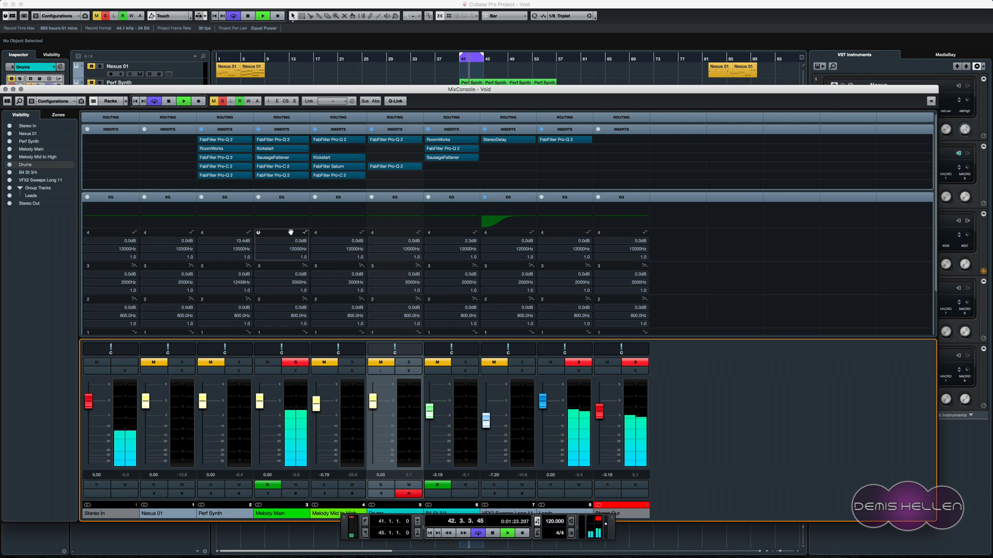
key("F3")
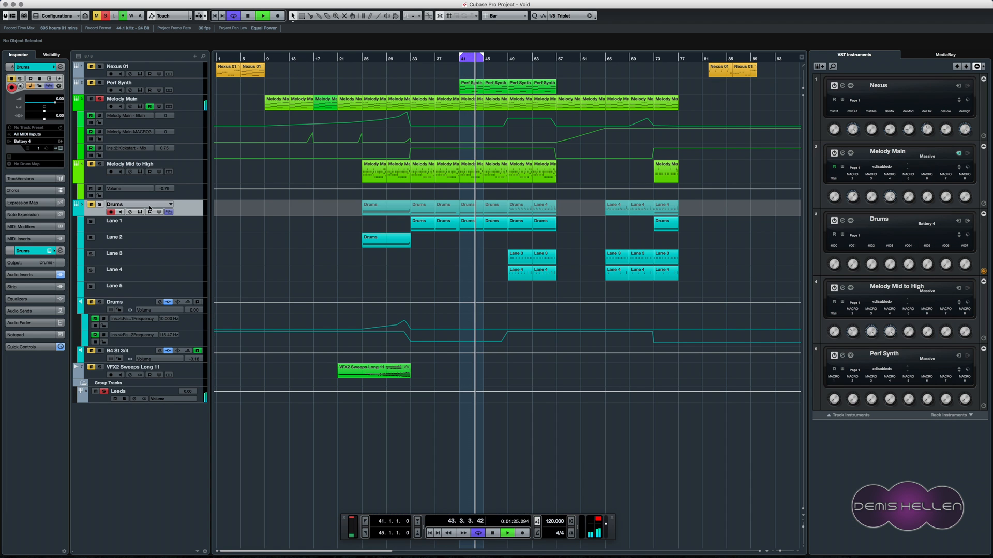
- Open Melody Main's Massive instrument, examine its Delay and Reverb effects while auditioning the loop, and close the instrument
left_click(189, 109)
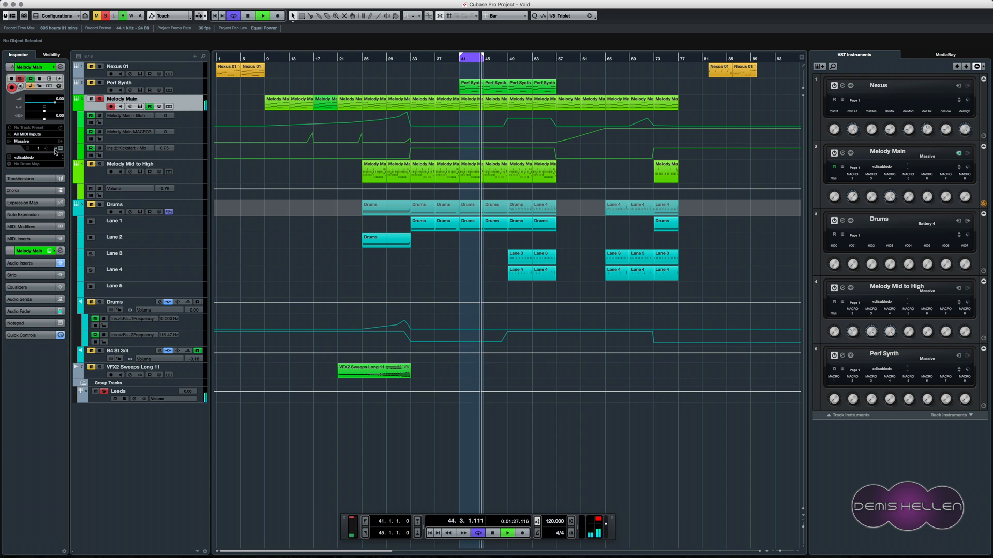
left_click(842, 153)
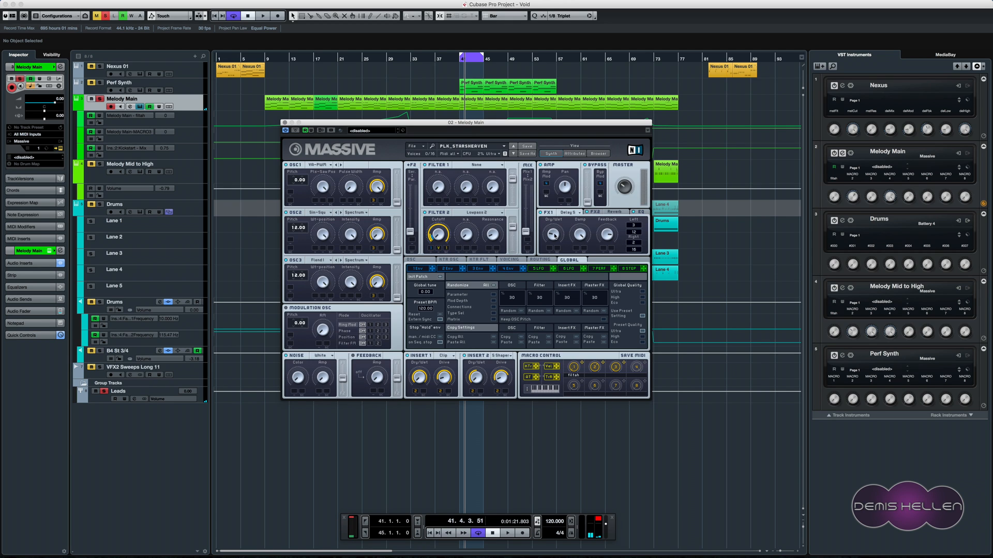
left_click(596, 213)
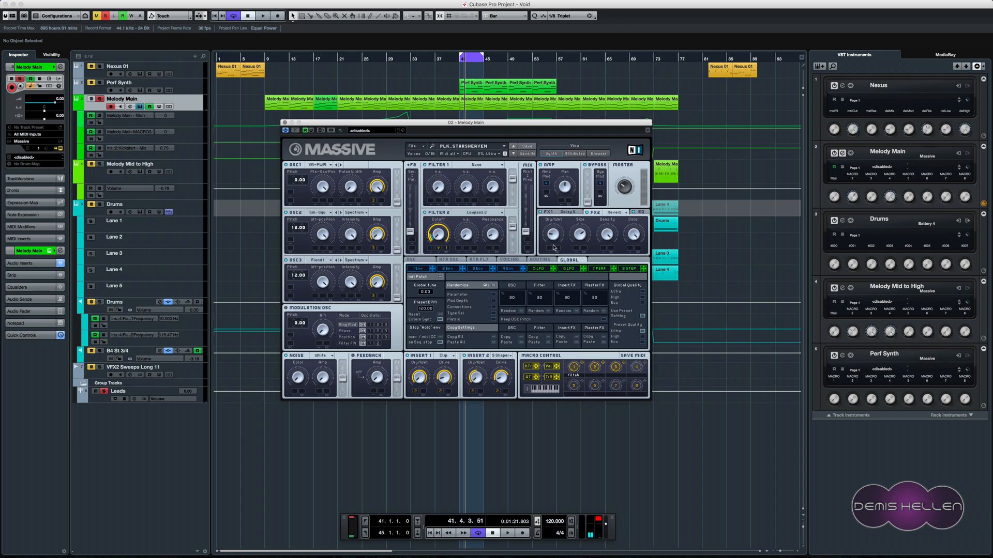
key("KP_1")
key("space")
key("space")
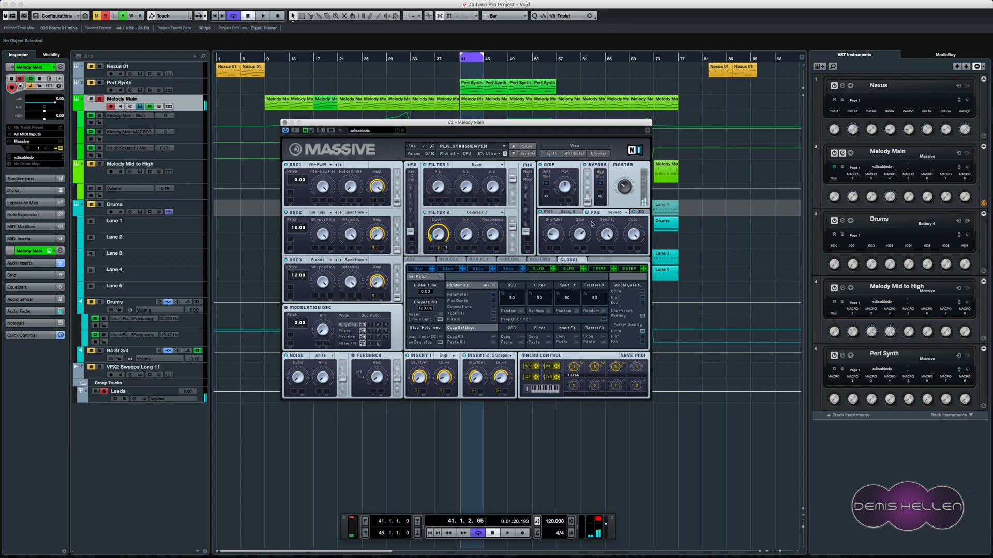
key("space")
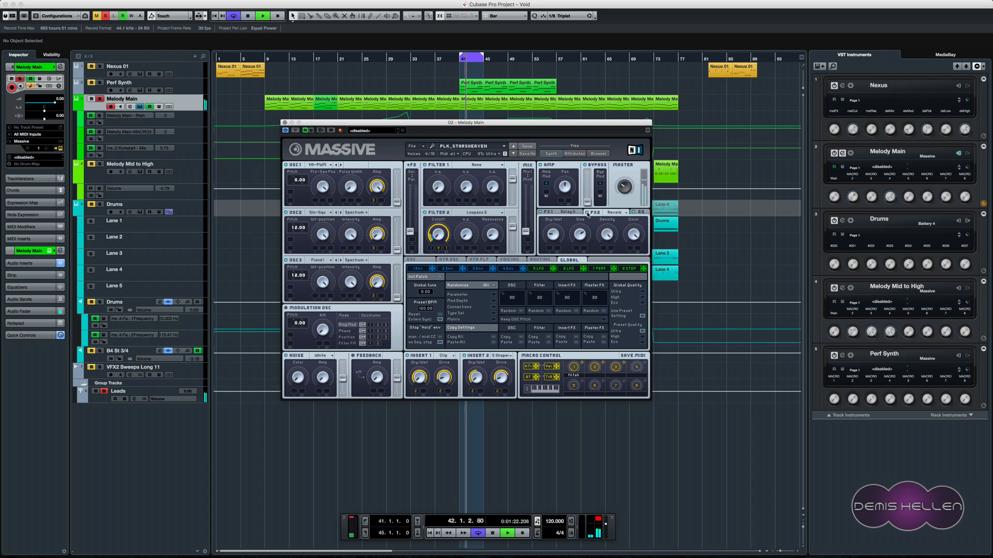
key("space")
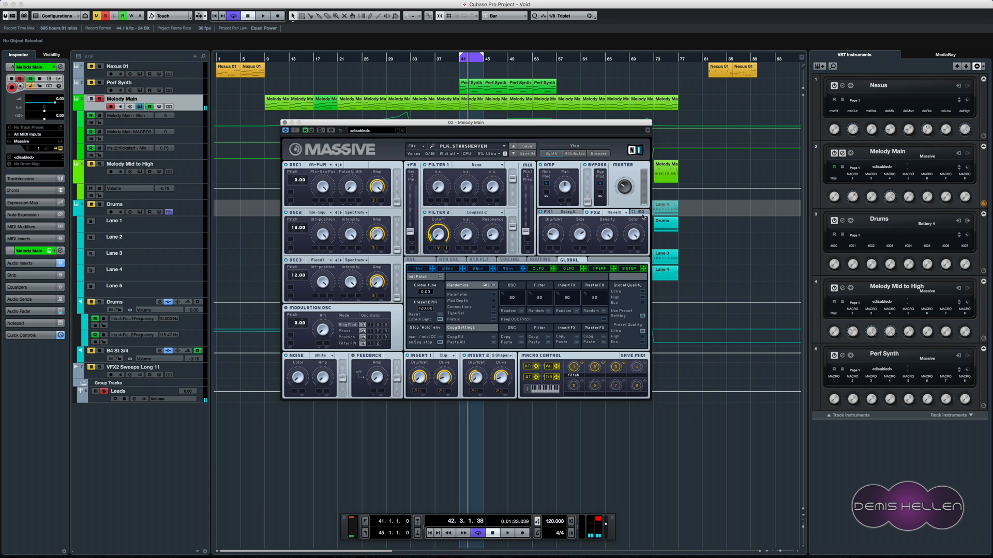
left_click(284, 123)
- Open the FabFilter Pro-Q 2 in Melody Main's first insert from the MixConsole and audition its green cut band during playback
key("F3")
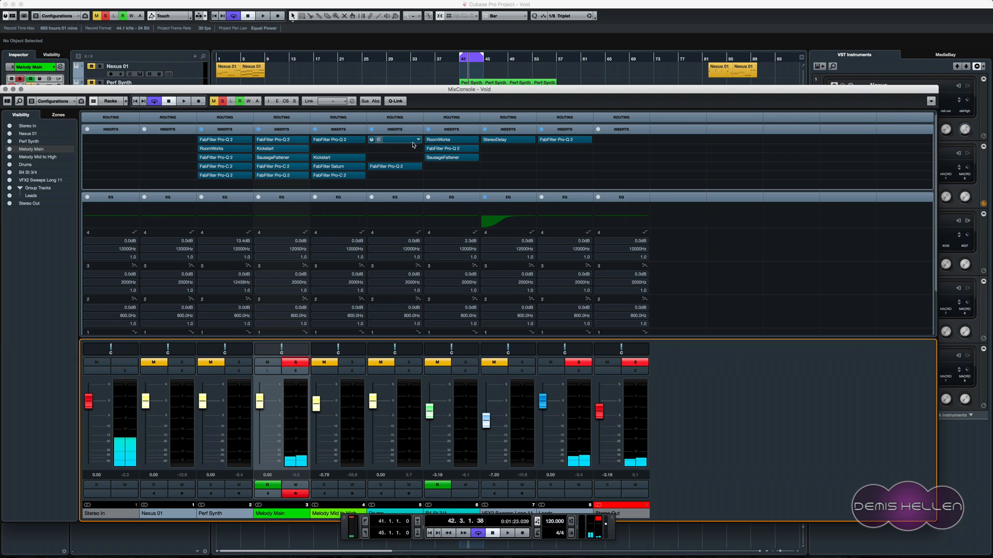
left_click(263, 139)
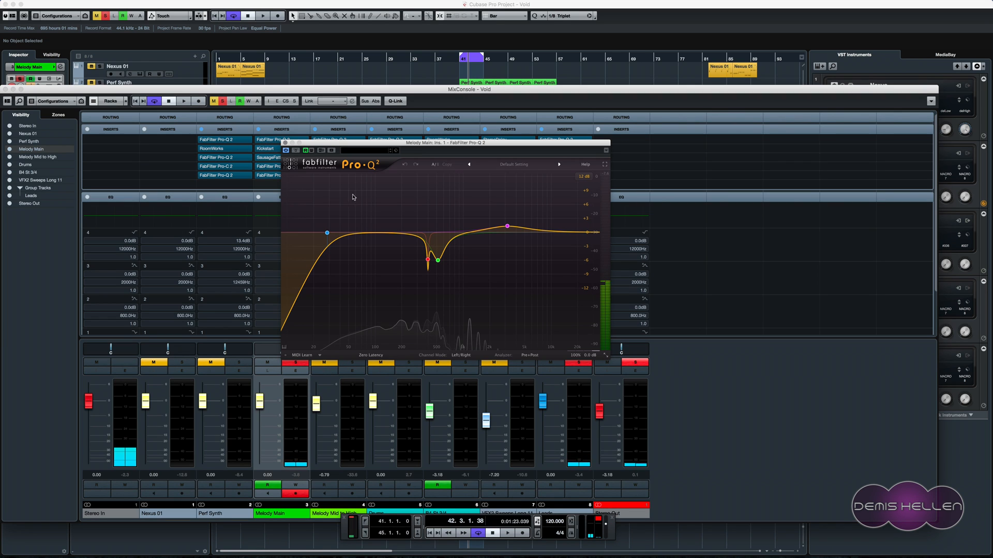
left_click(438, 261)
key("space")
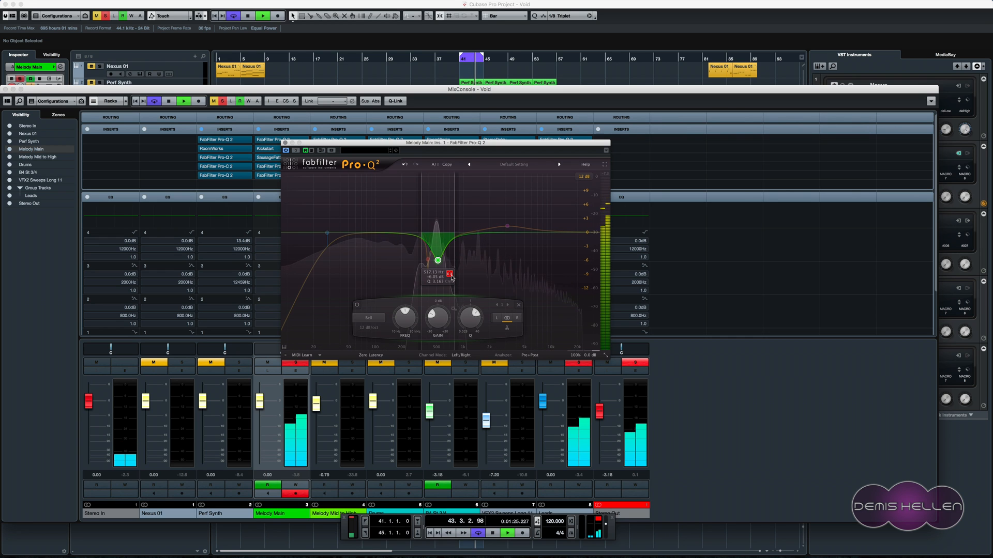
key("space")
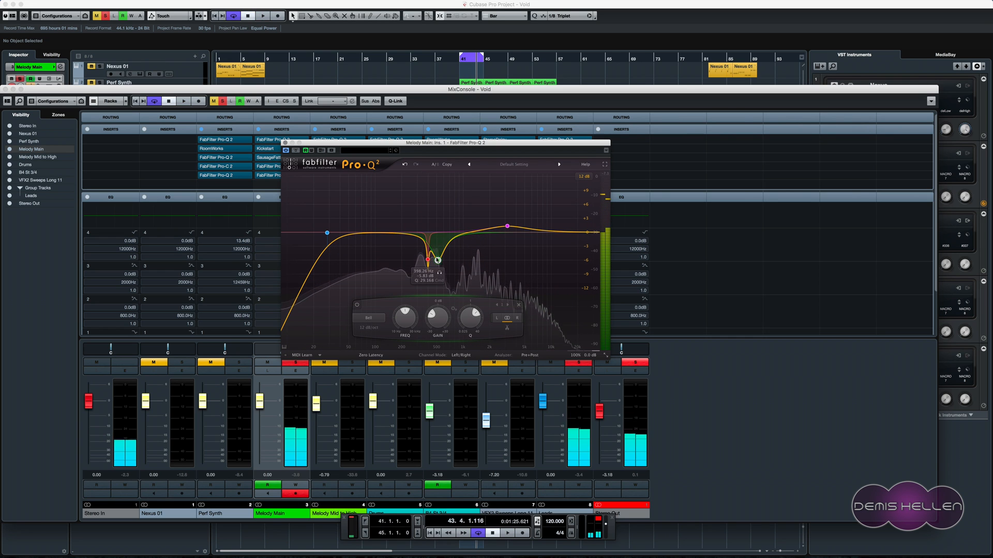
key("space")
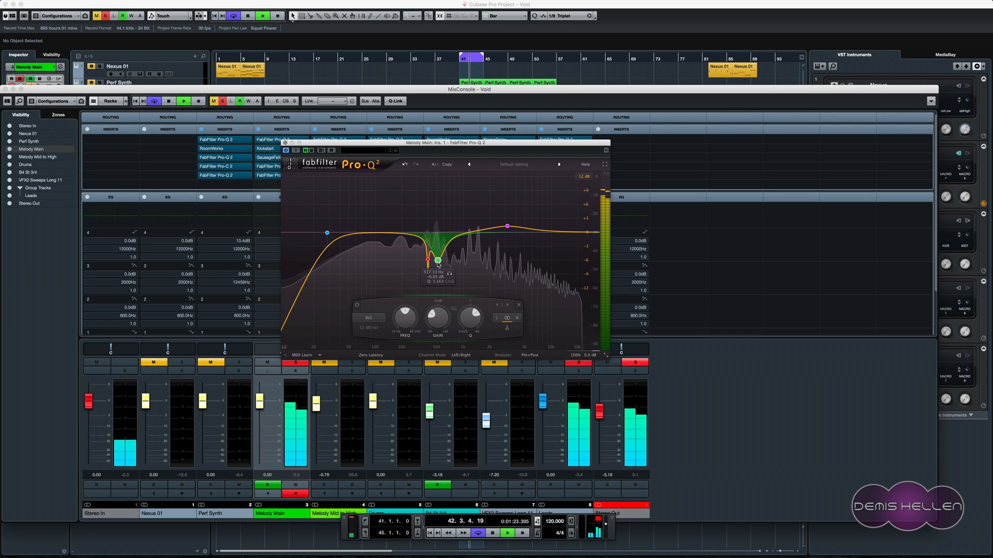
- Sweep a temporary narrow +30 dB bell band with Q 40 through the low mids to search for resonances, stop playback, and remove the band
left_click_drag(549, 232, 508, 203)
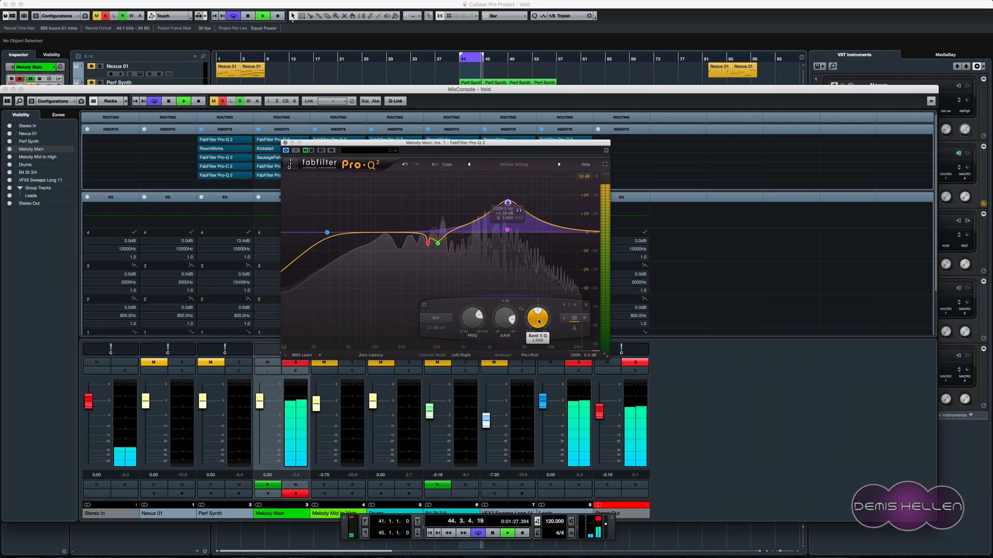
left_click_drag(538, 316, 567, 263)
left_click_drag(507, 204, 444, 178)
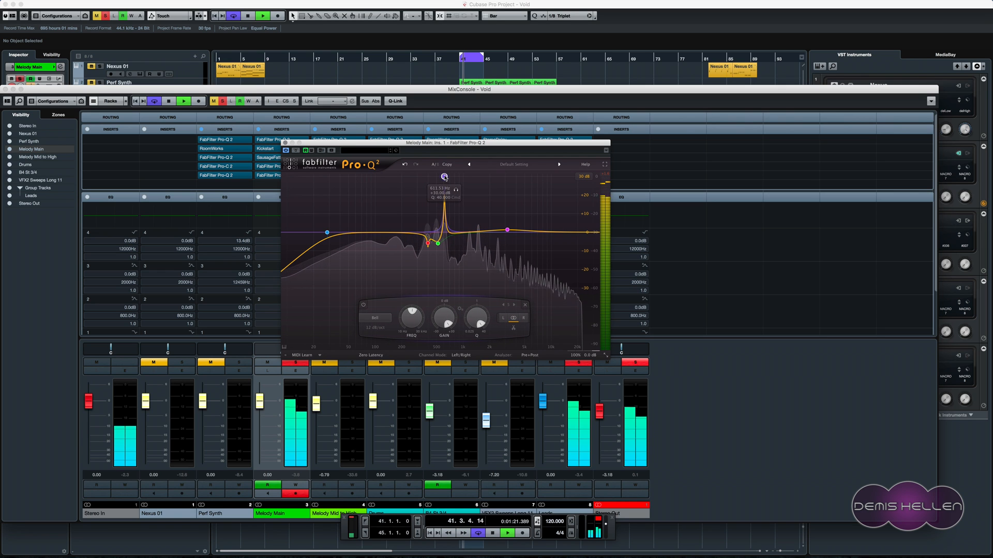
left_click_drag(444, 178, 437, 178)
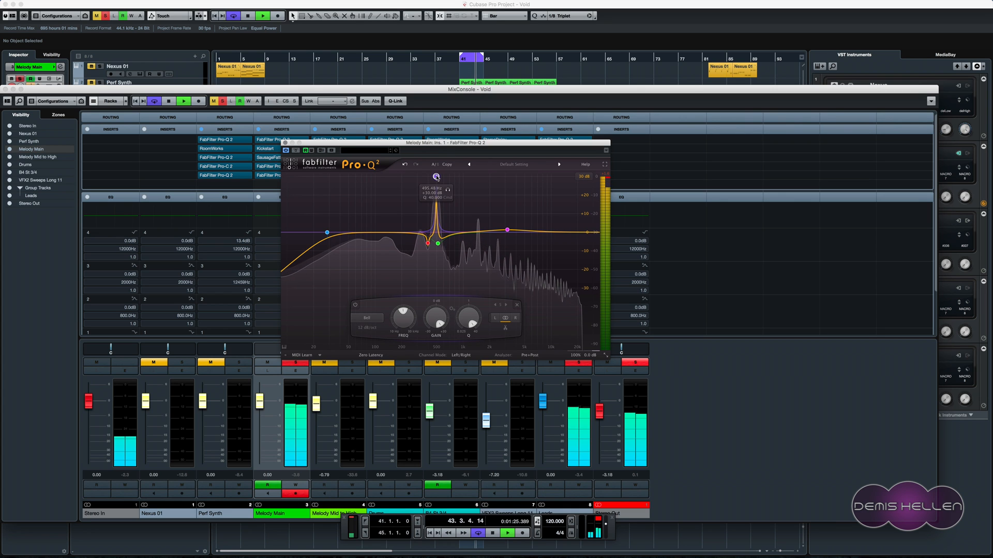
left_click_drag(436, 178, 412, 231)
key("space")
left_click(495, 306)
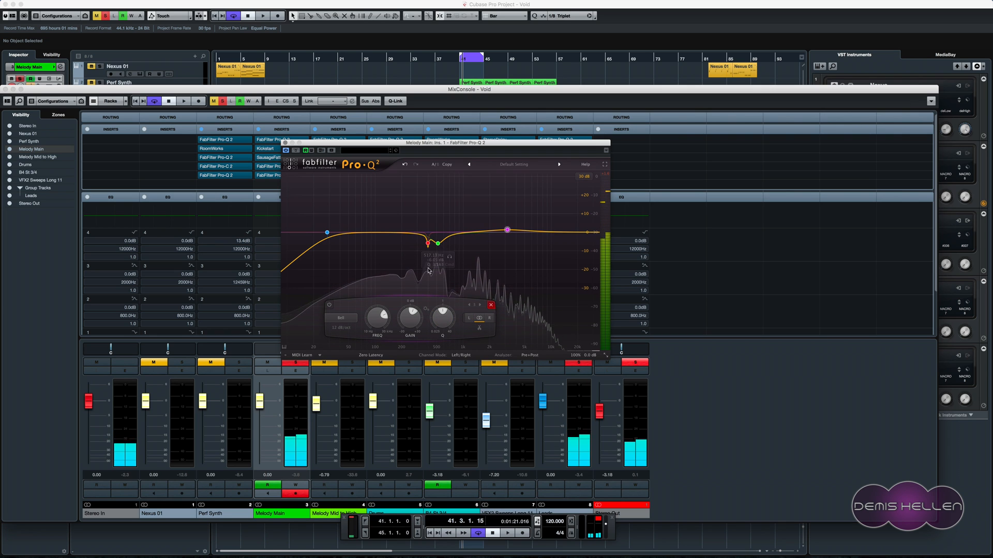
- Deepen the green bell cut to about -10.7 dB, check it during playback, and close the Pro-Q 2 window
left_click(438, 243)
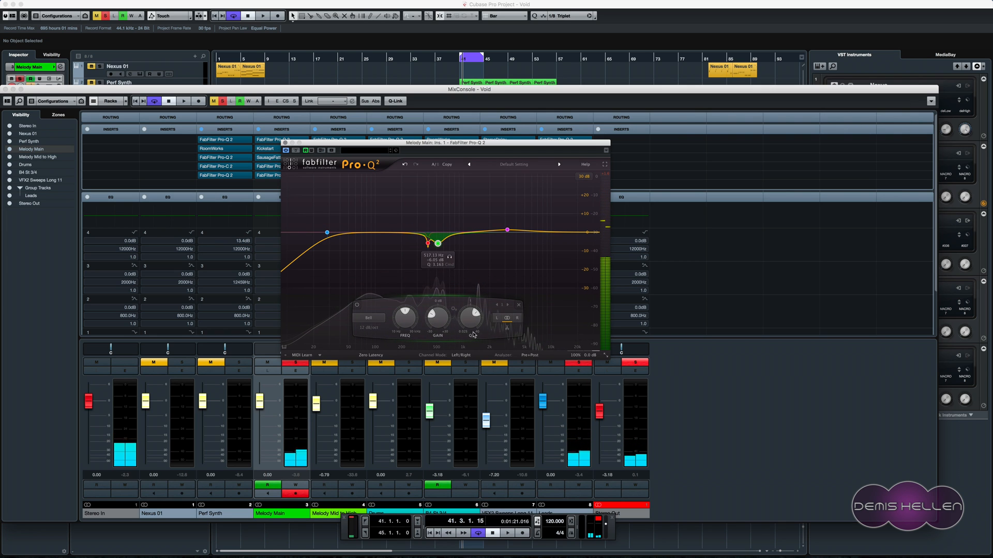
scroll(431, 320, "down", 8)
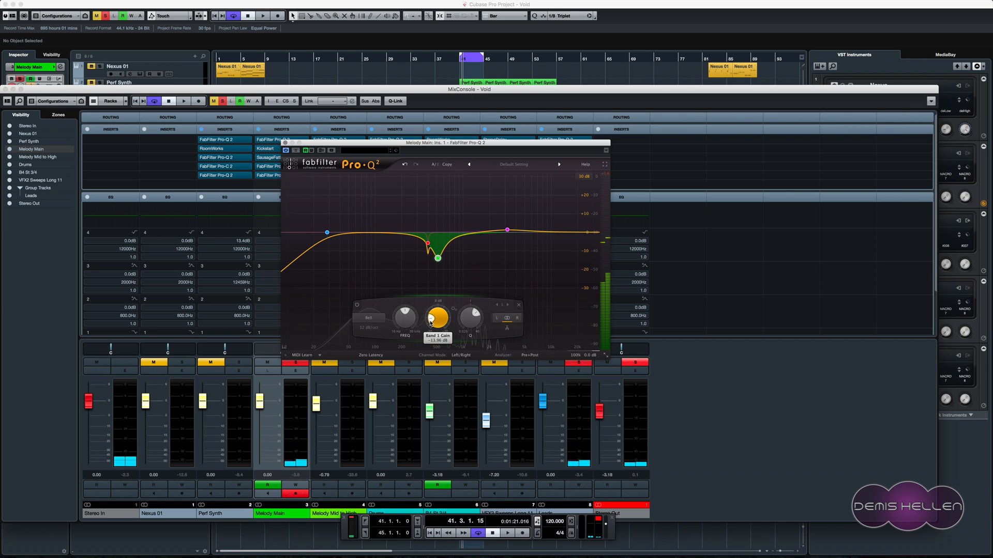
key("space")
scroll(432, 320, "up", 3)
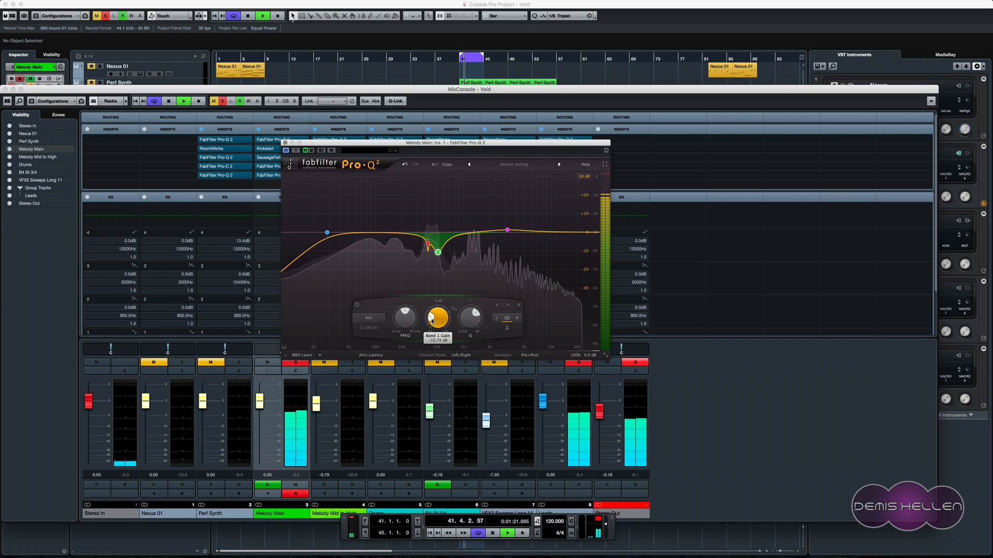
key("space")
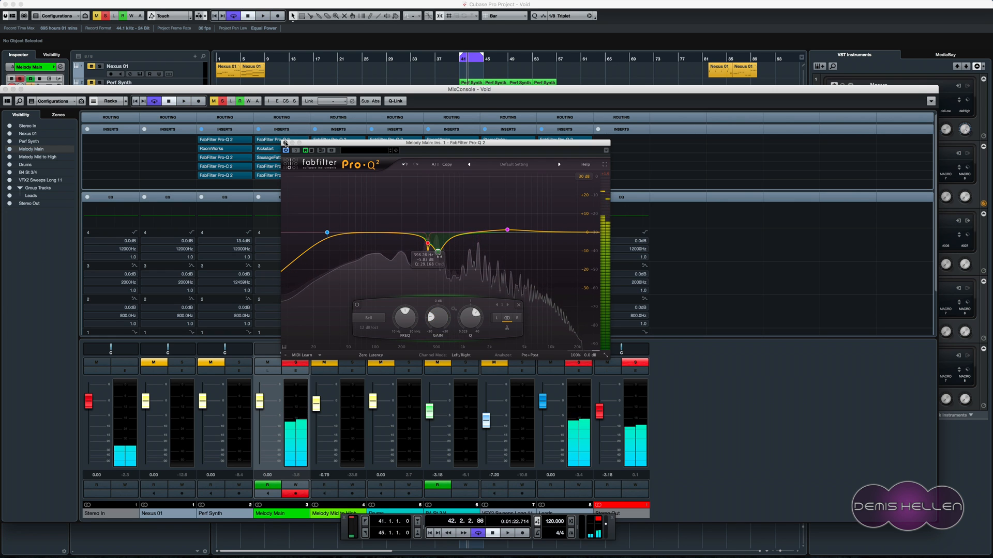
left_click(265, 140)
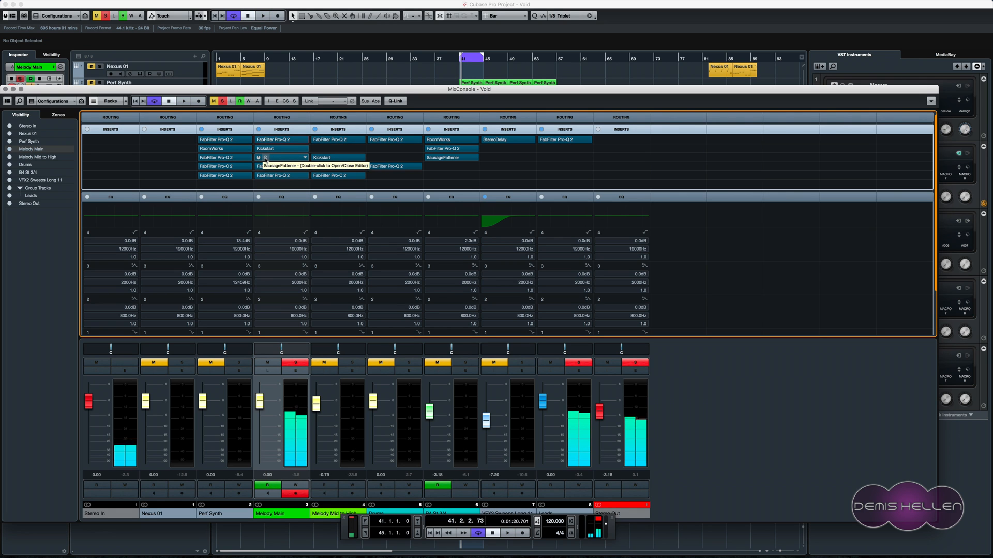
- Examine SausageFattener in Melody Main's third insert, close its window, and audition the loop to hear its effect
double_click(265, 159)
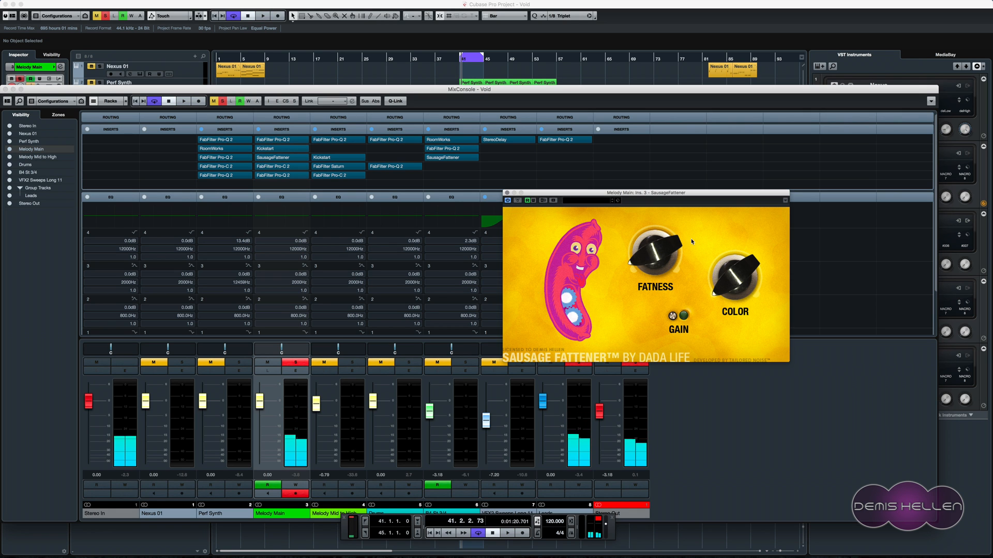
left_click_drag(663, 196, 409, 171)
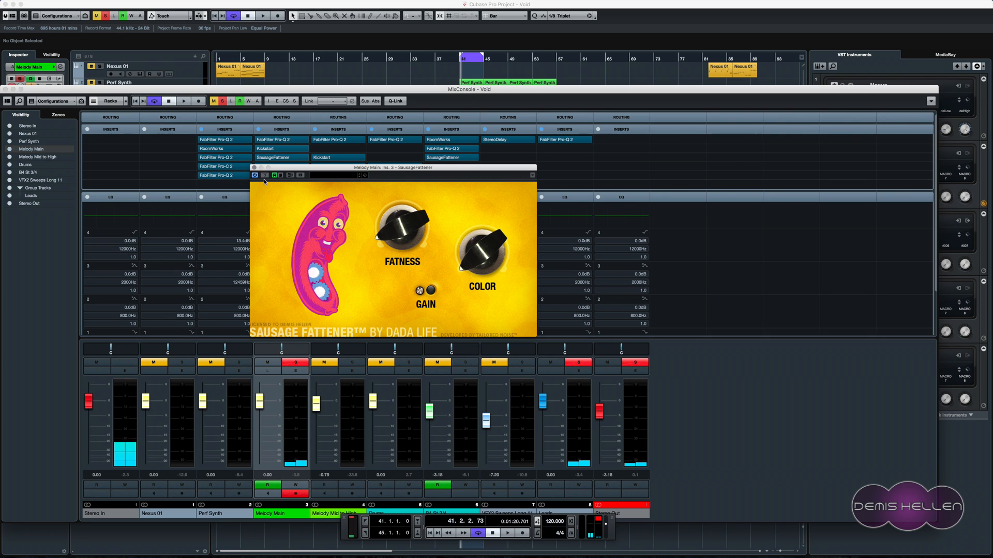
left_click(253, 168)
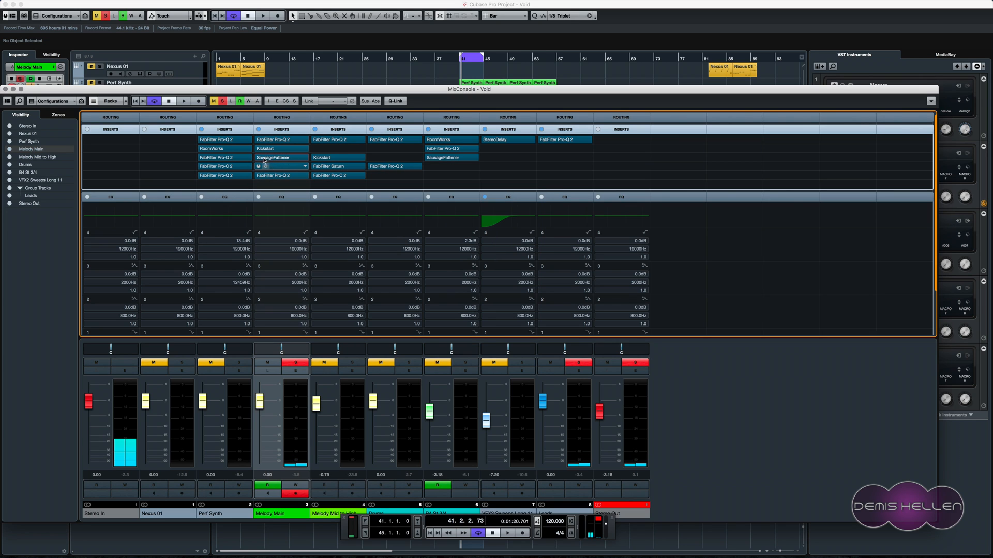
key("space")
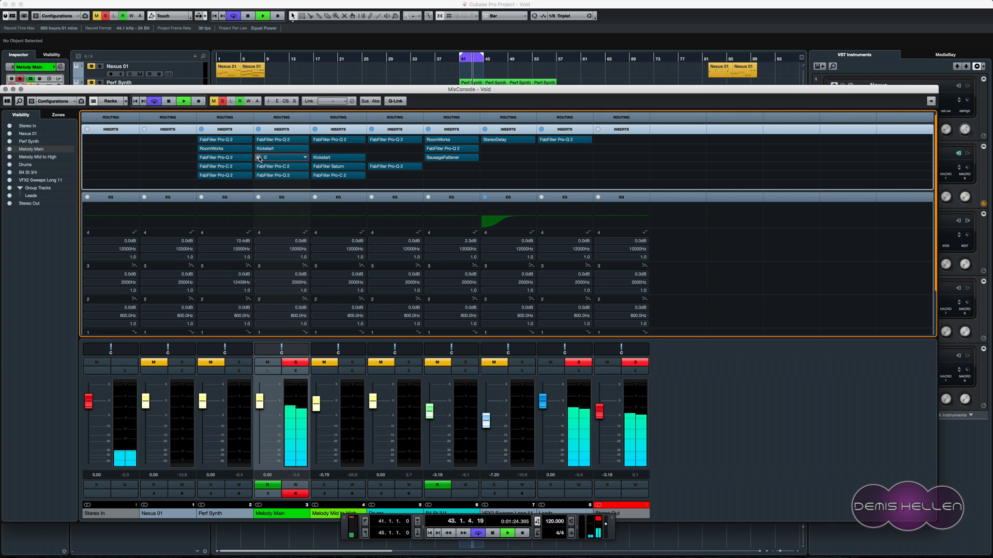
key("space")
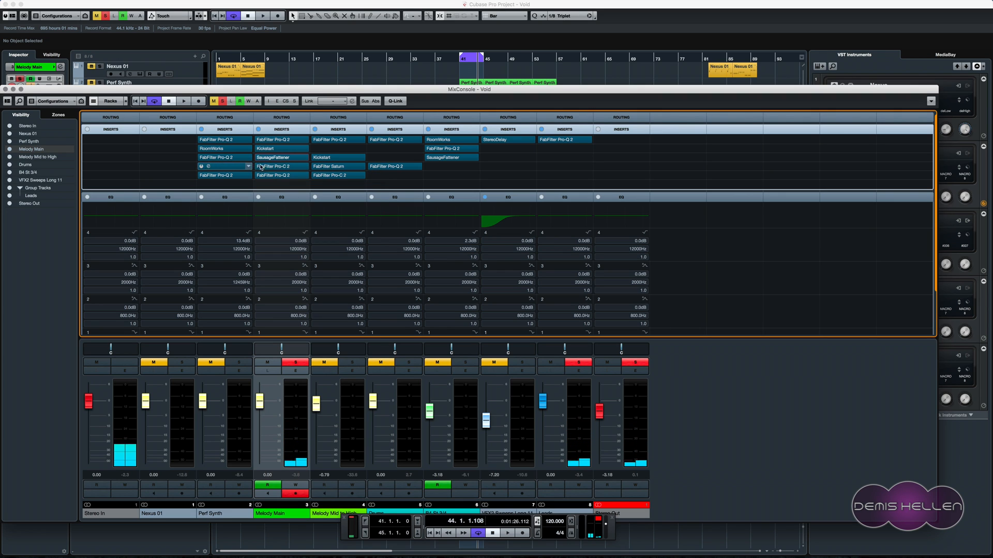
- Open the FabFilter Pro-C 2 in Melody Main's fourth insert, play the loop, and examine its threshold and available compression styles, keeping Bus
double_click(278, 167)
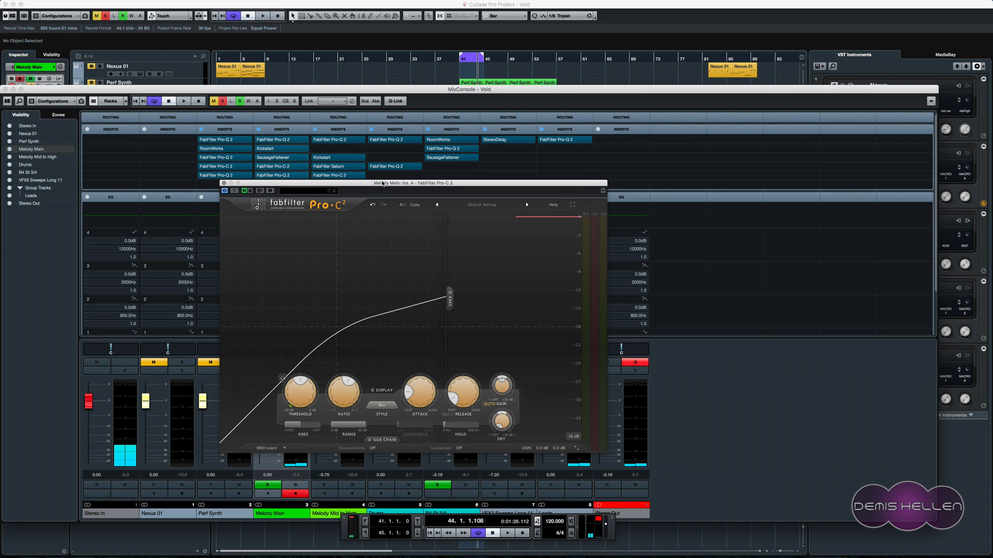
left_click_drag(381, 183, 399, 162)
key("space")
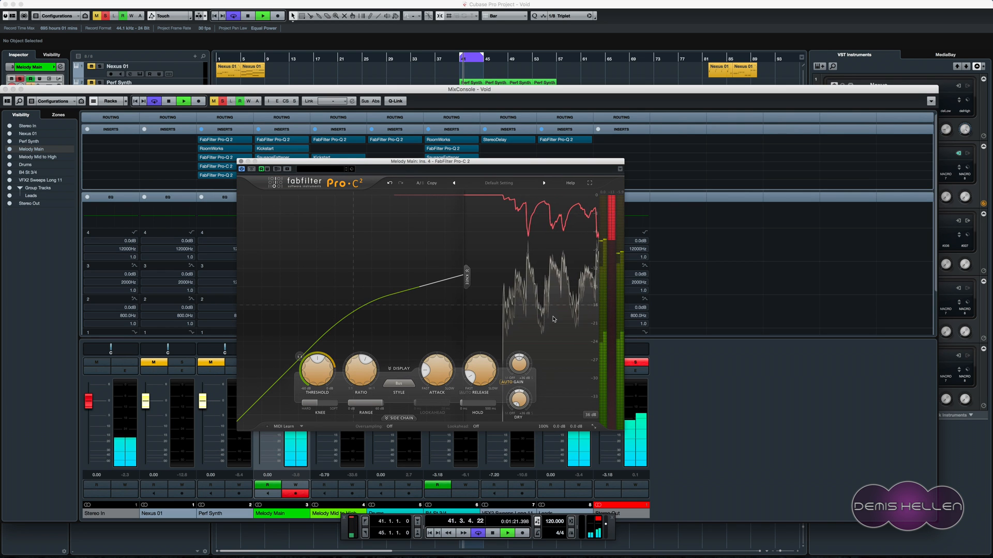
mouse_move(320, 365)
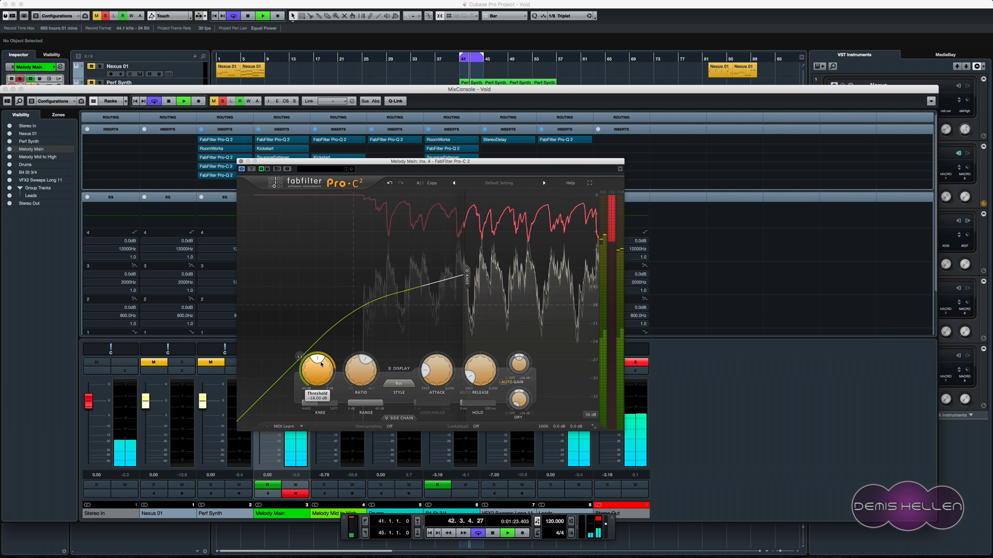
left_click(400, 384)
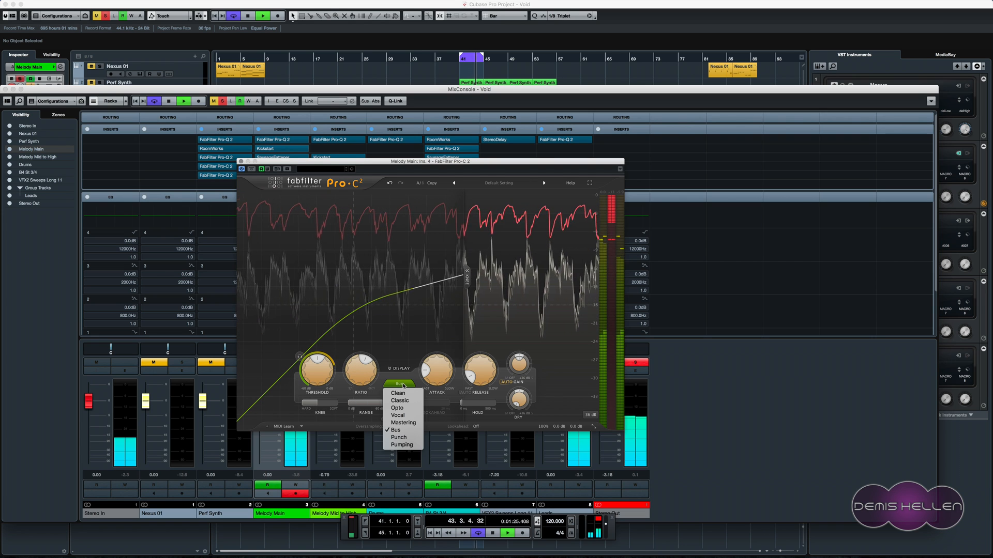
left_click(415, 375)
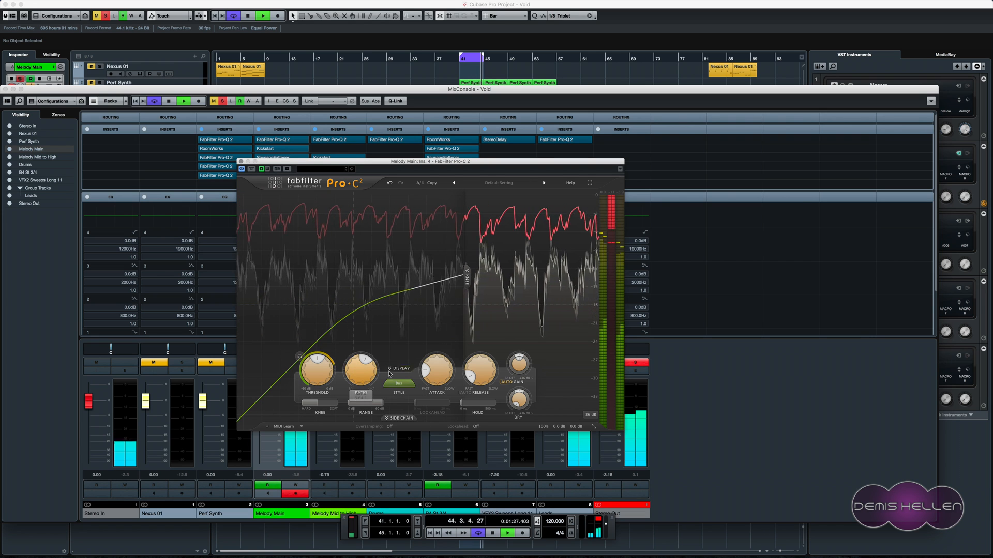
- Examine the compressor's threshold, ratio, attack and release settings, stopping and restarting the loop along the way
mouse_move(317, 377)
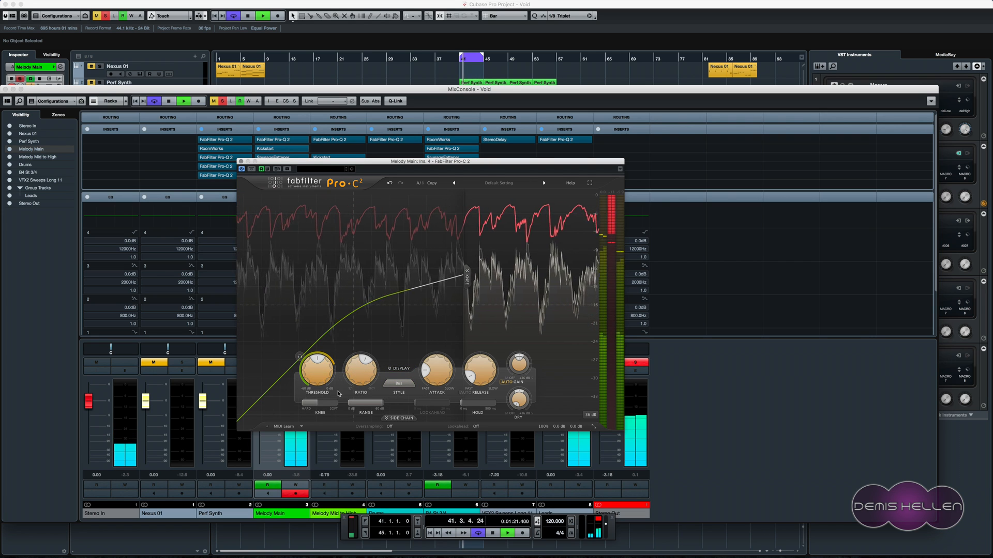
mouse_move(361, 369)
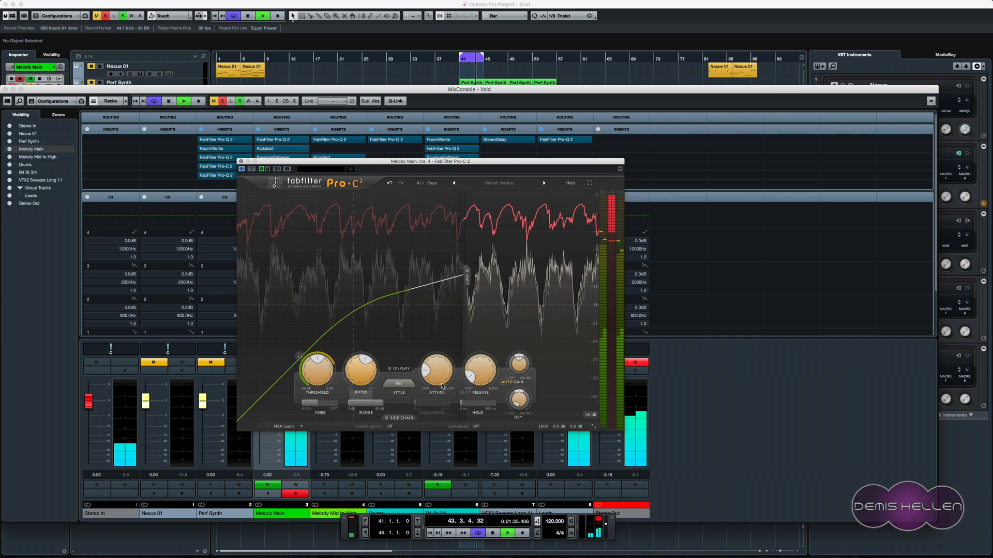
mouse_move(436, 372)
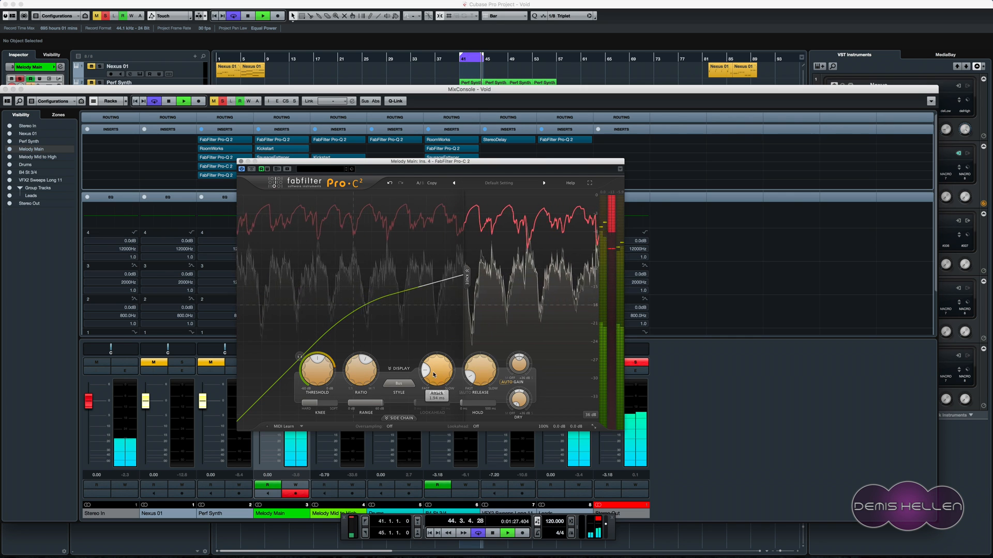
key("space")
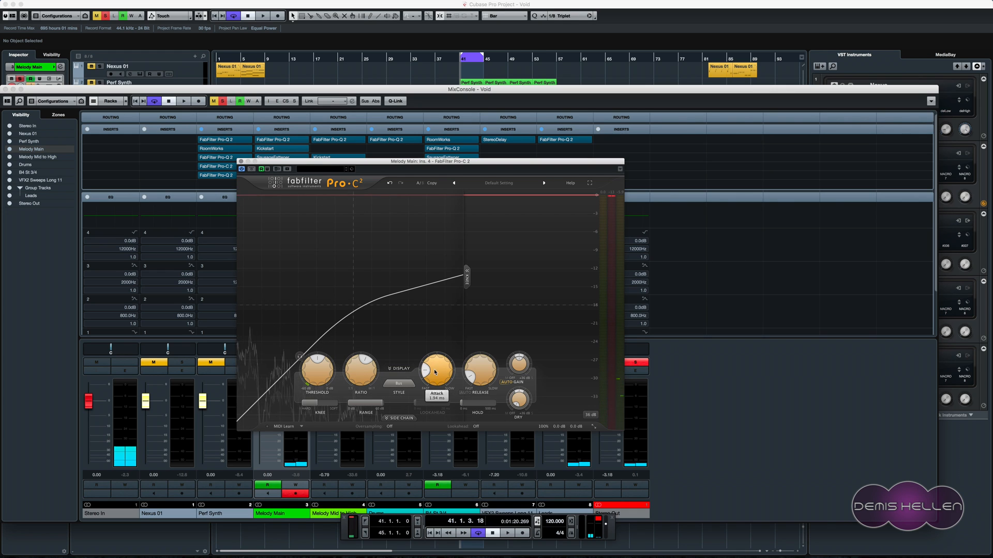
mouse_move(471, 379)
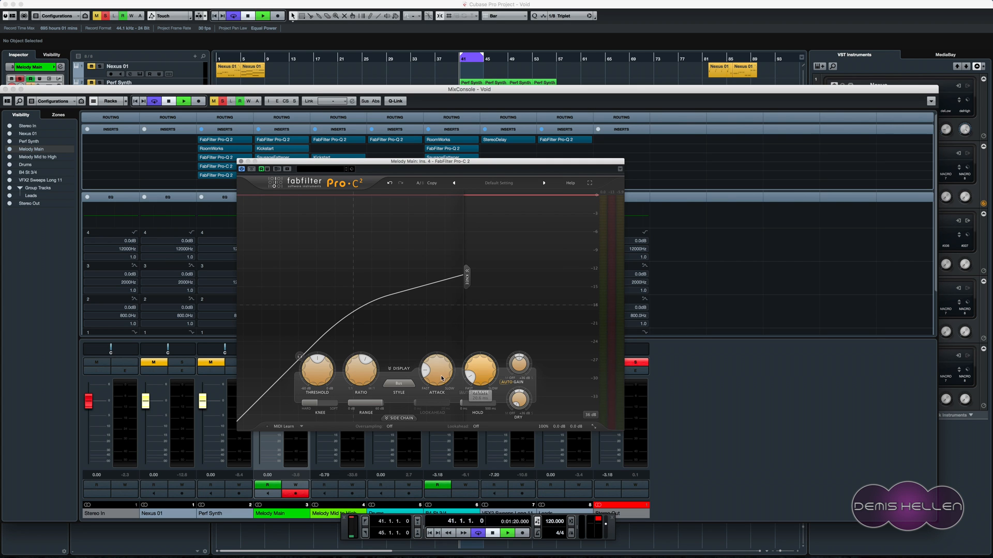
key("space")
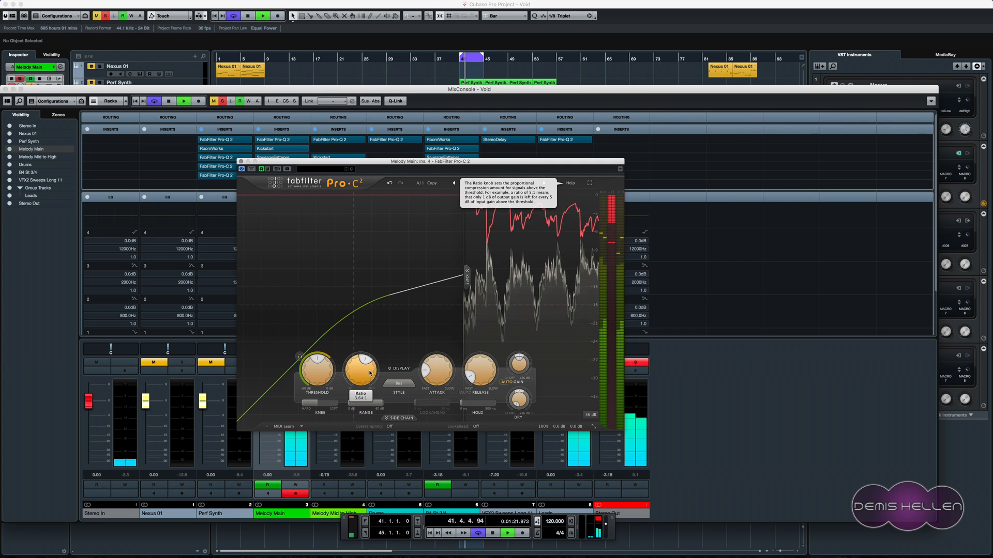
- Compare the loop with Pro-C 2 bypassed and active, close its window, and stop playback
left_click(251, 170)
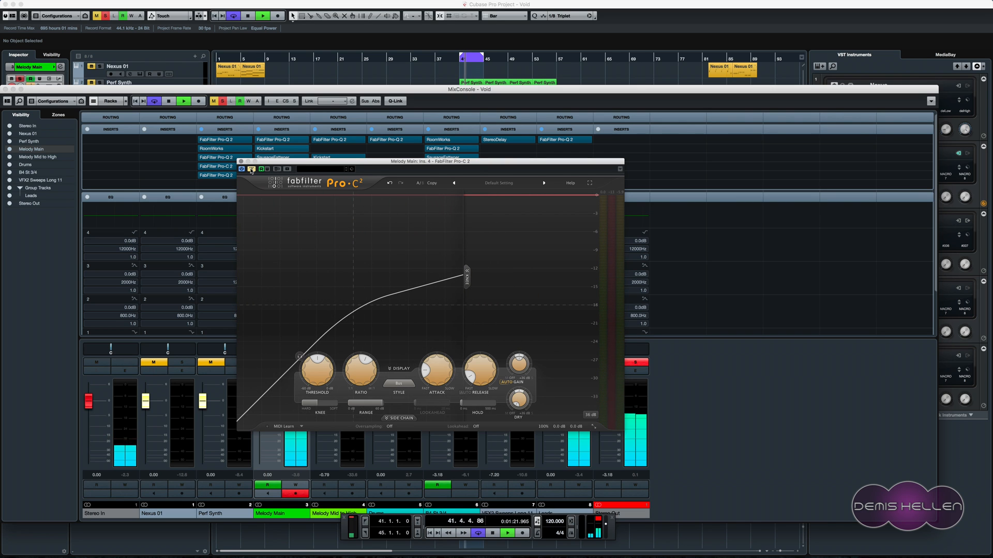
left_click(250, 169)
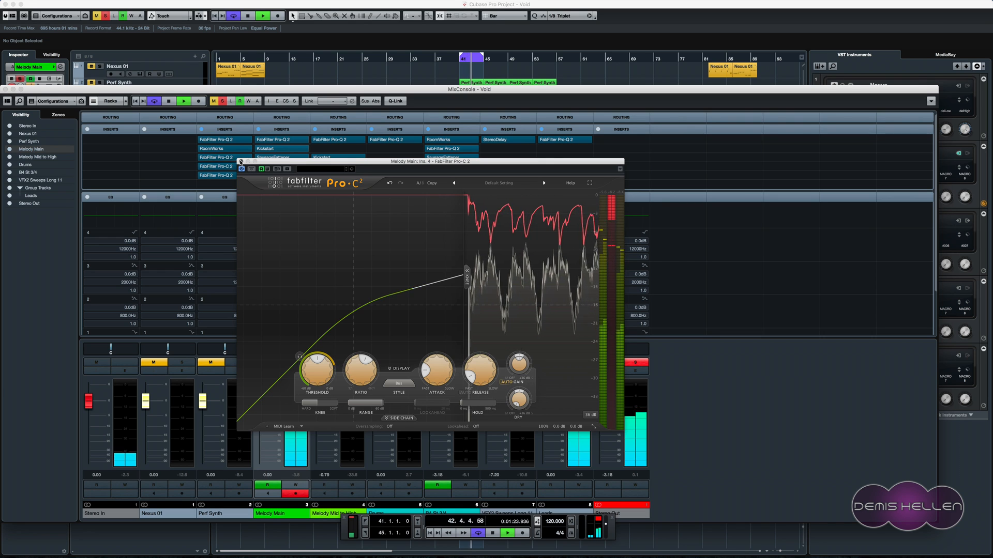
left_click(240, 162)
key("space")
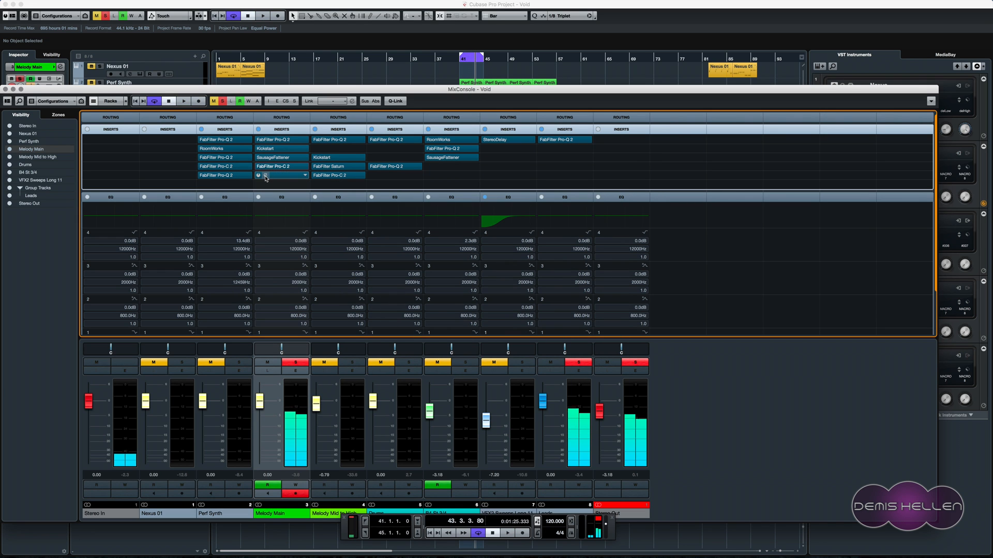
- Open the FabFilter Pro-Q 2 in Melody Main's fifth insert, move its window over the mixer, and play the loop to examine its bands
left_click(265, 175)
left_click(290, 184)
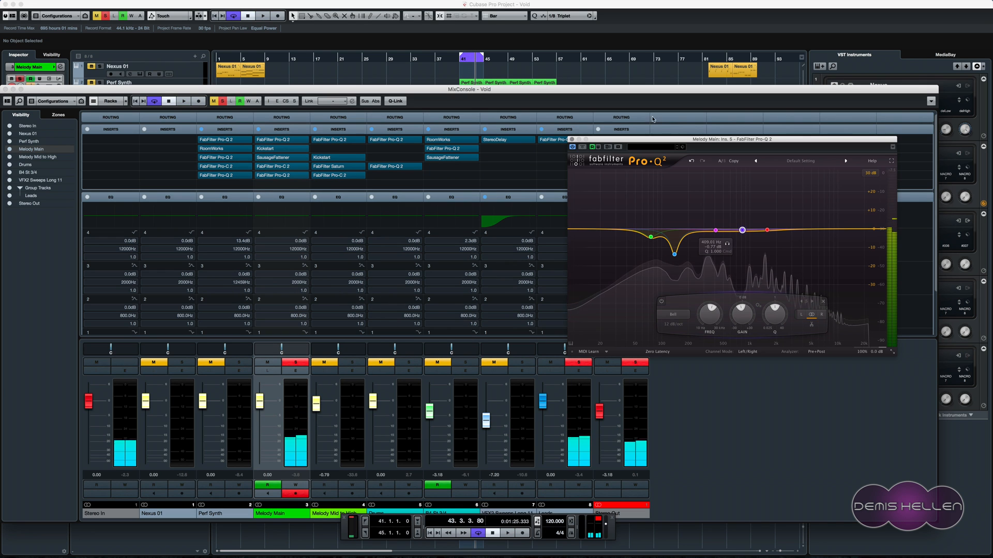
left_click_drag(656, 139, 448, 148)
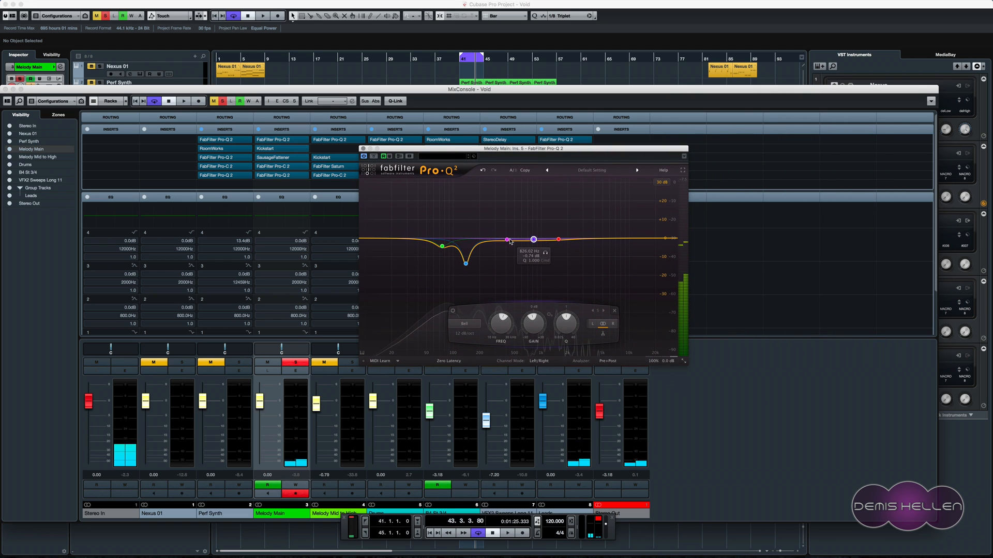
key("space")
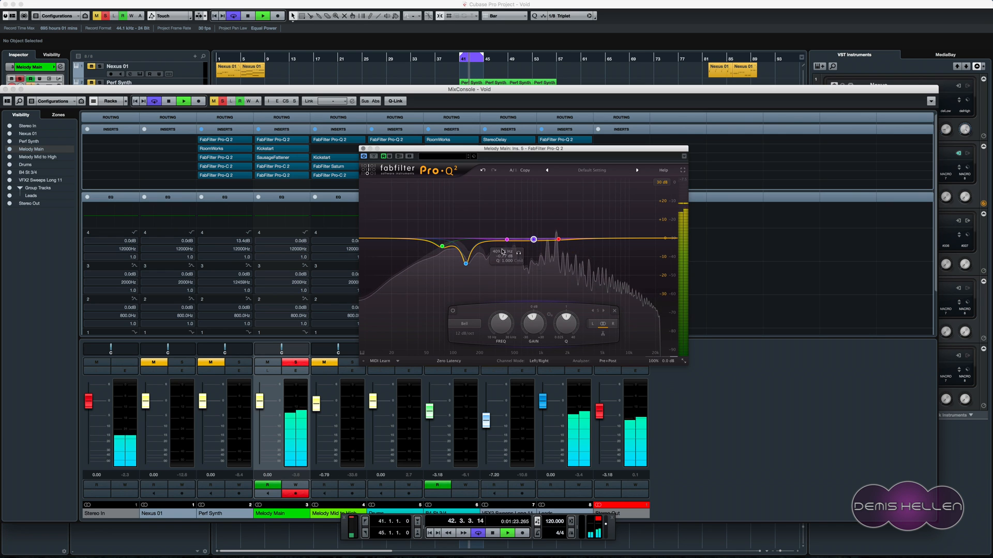
- Audition the blue bell cut's frequency range in isolation, and stop playback
left_click(477, 278)
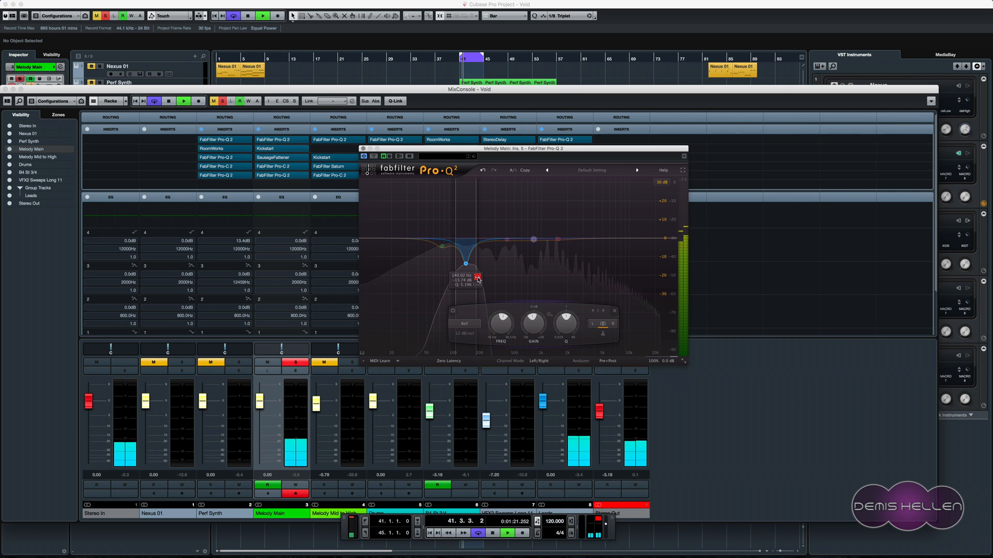
left_click_drag(477, 279, 477, 279)
key("space")
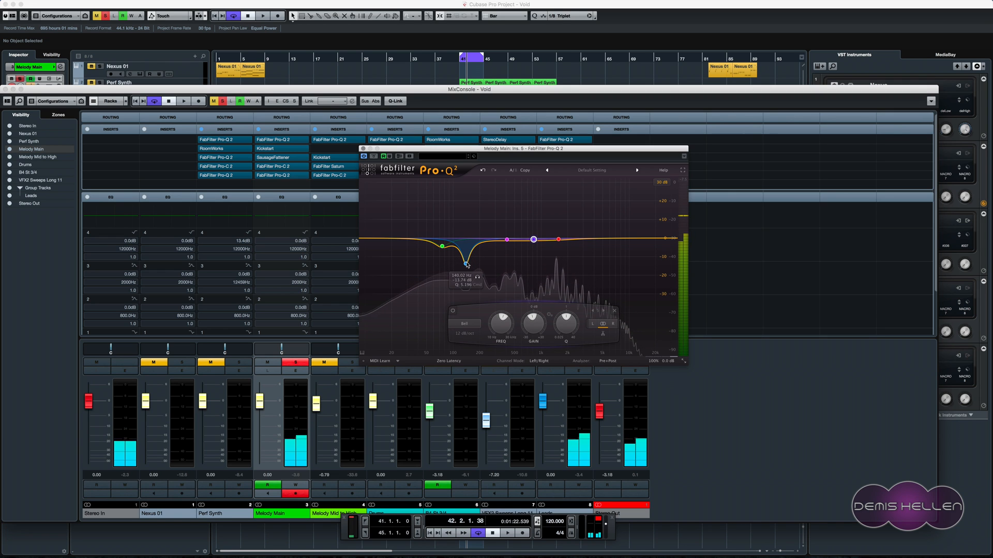
- Compare the loop with the fifth-insert Pro-Q 2 bypassed and active, stop playback, and close its window
key("space")
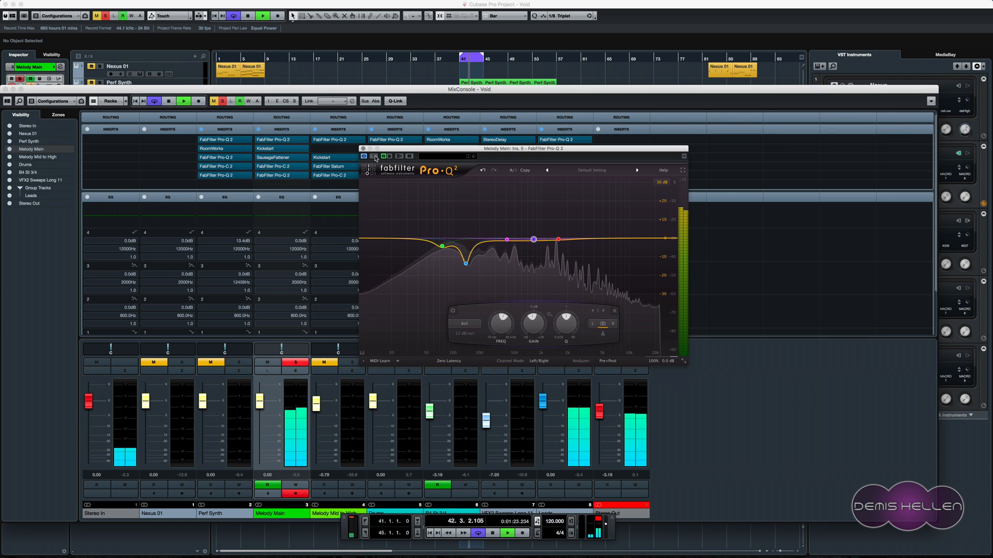
left_click(374, 157)
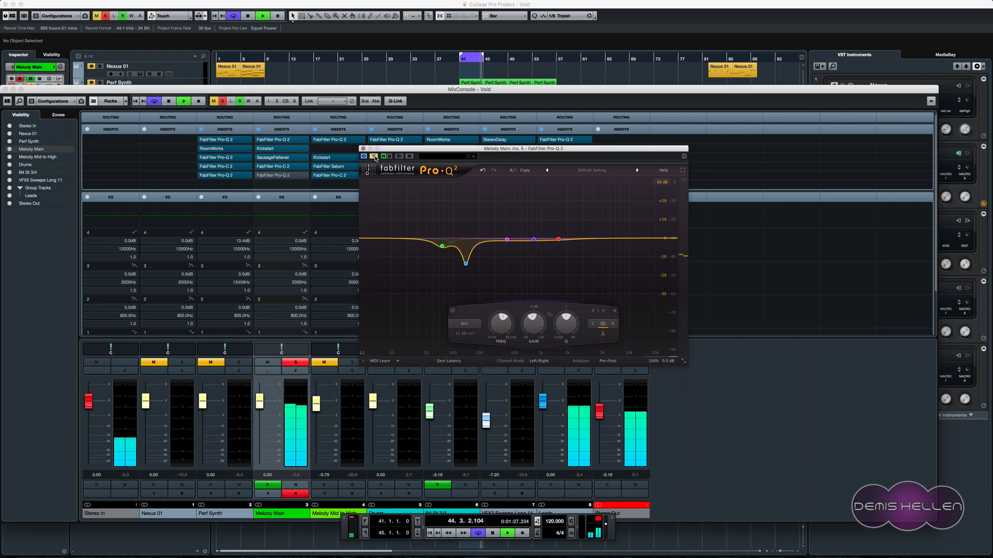
left_click(373, 156)
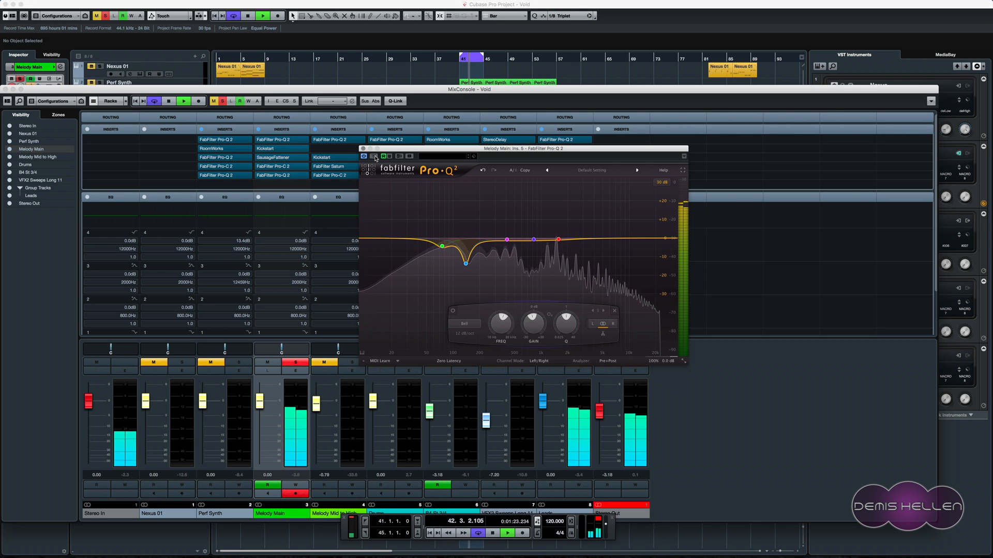
key("space")
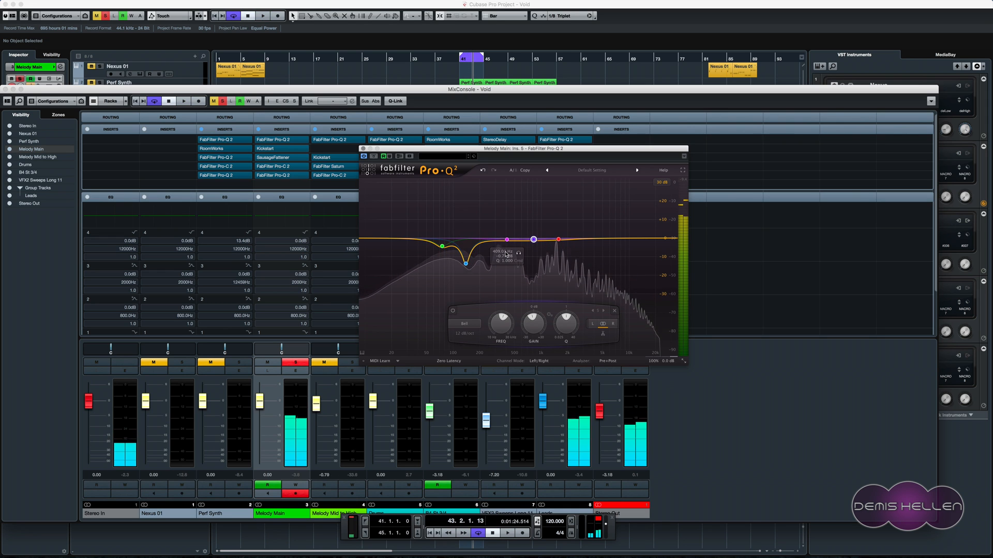
left_click(363, 149)
- Solo the Melody Mid to High channel in place of Melody Main, audition it on its own, and stop playback
left_click(410, 362)
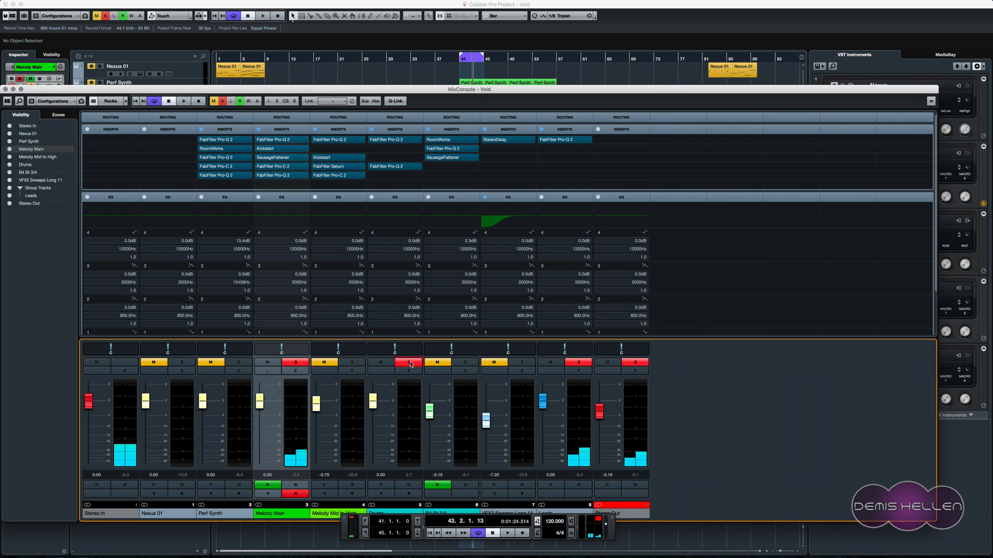
left_click(409, 362)
key("space")
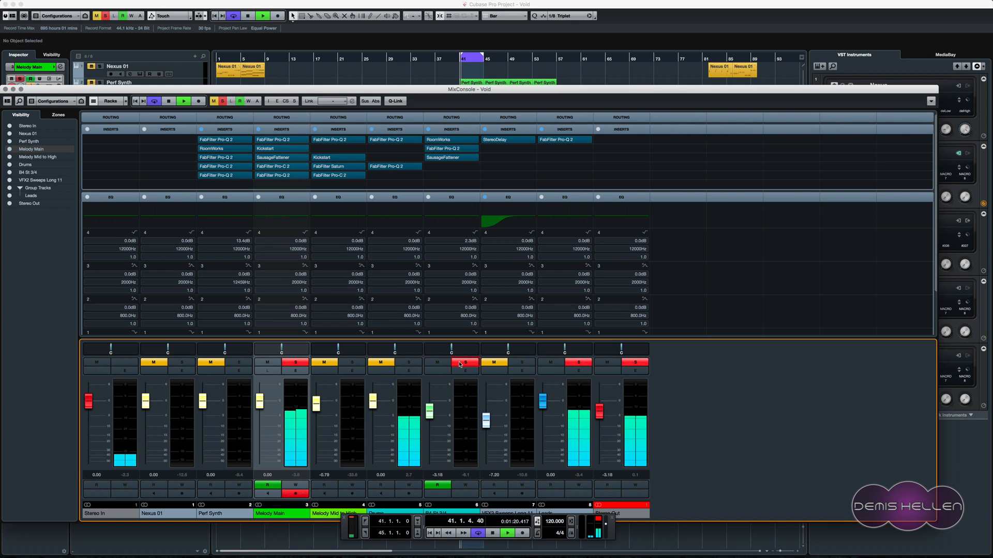
left_click(465, 363)
left_click(352, 362)
left_click(294, 363)
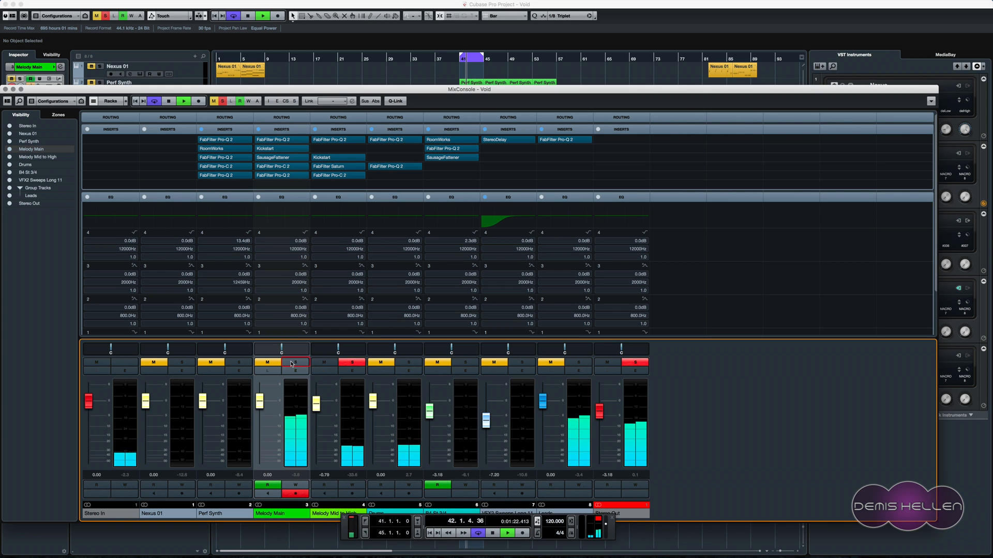
key("space")
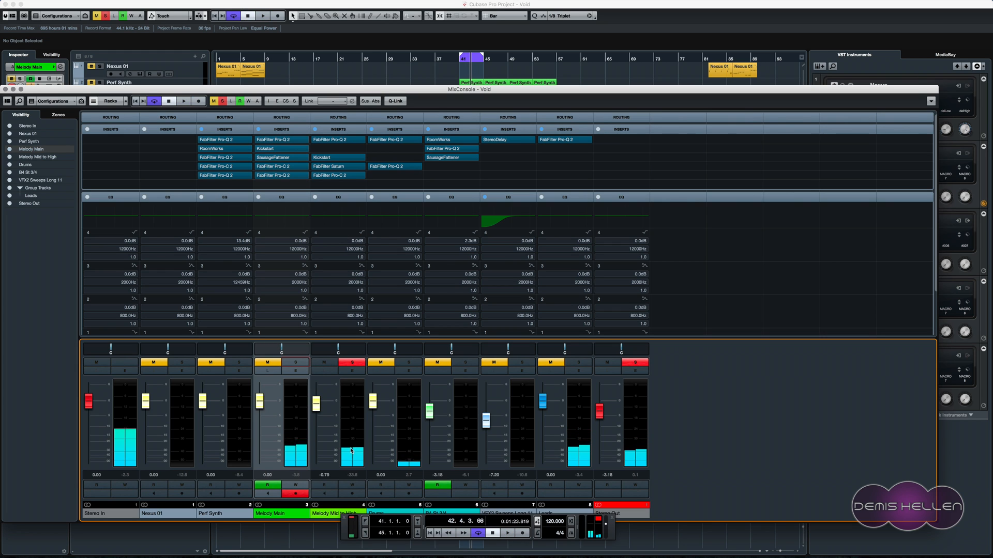
- Open FabFilter Saturn in Melody Mid to High's fourth insert, examine its distortion bands during playback, and close its window
left_click(322, 166)
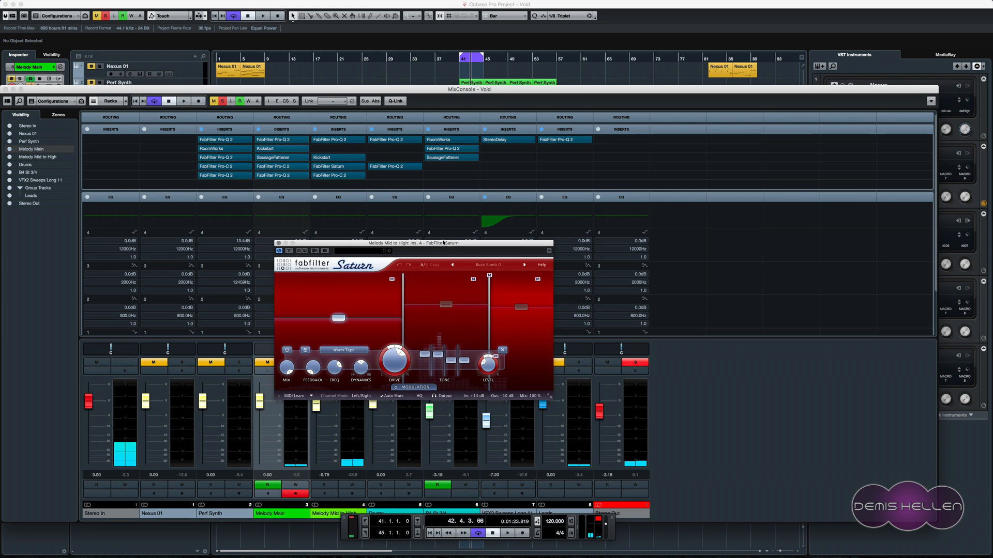
left_click_drag(446, 243, 473, 221)
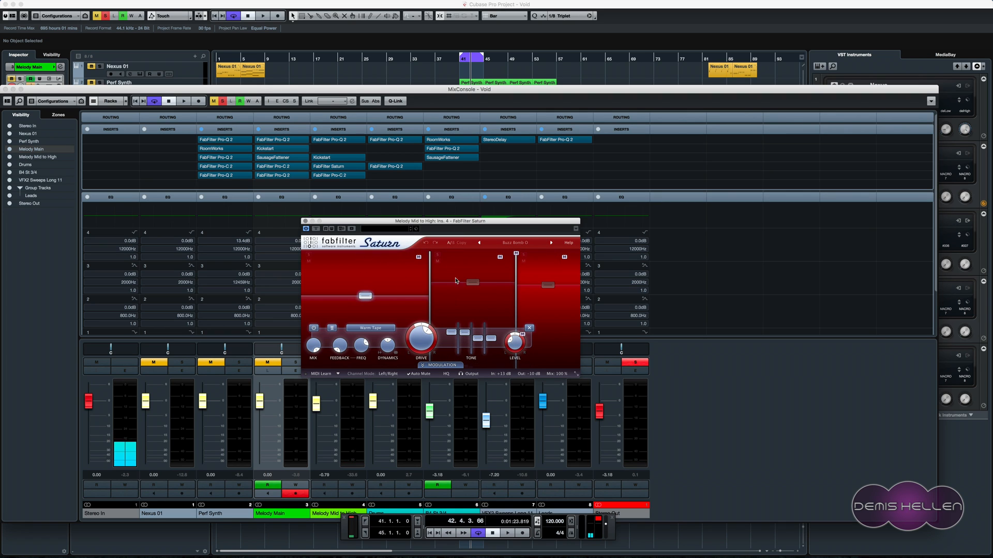
key("space")
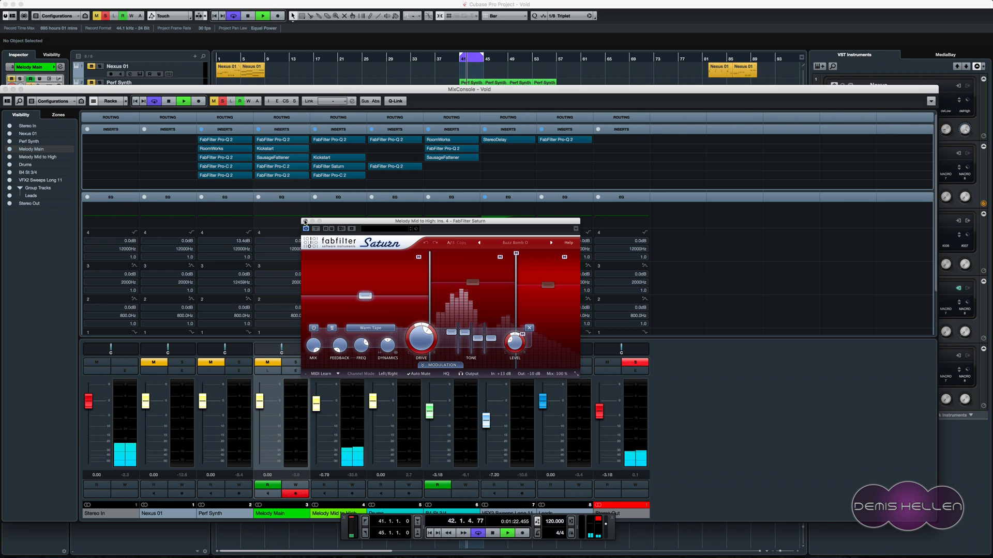
left_click(305, 221)
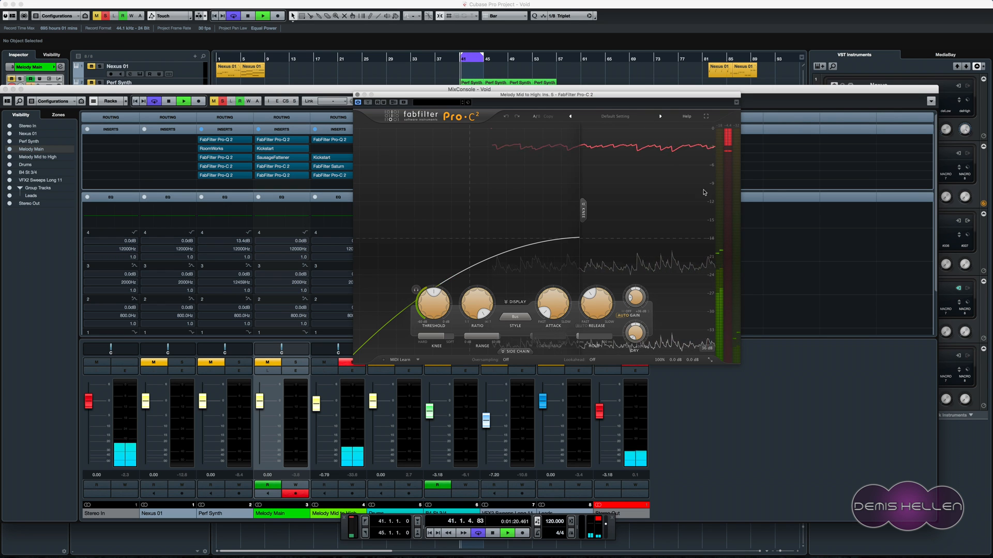
- Compare Melody Mid to High's Pro-C 2 bypassed and active, close it, and examine the Pro-Q 2 curve in the channel's first insert
left_click(368, 102)
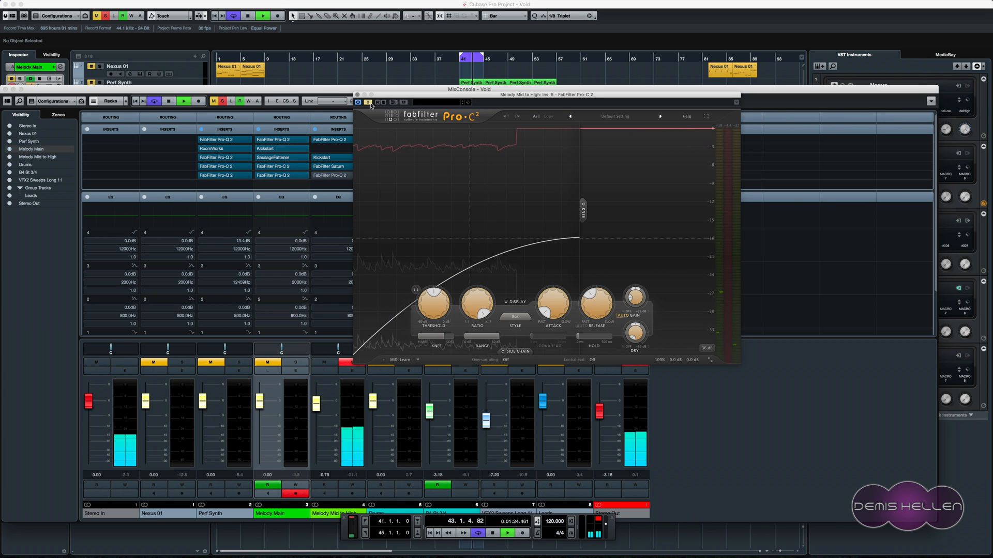
left_click(369, 103)
mouse_move(634, 300)
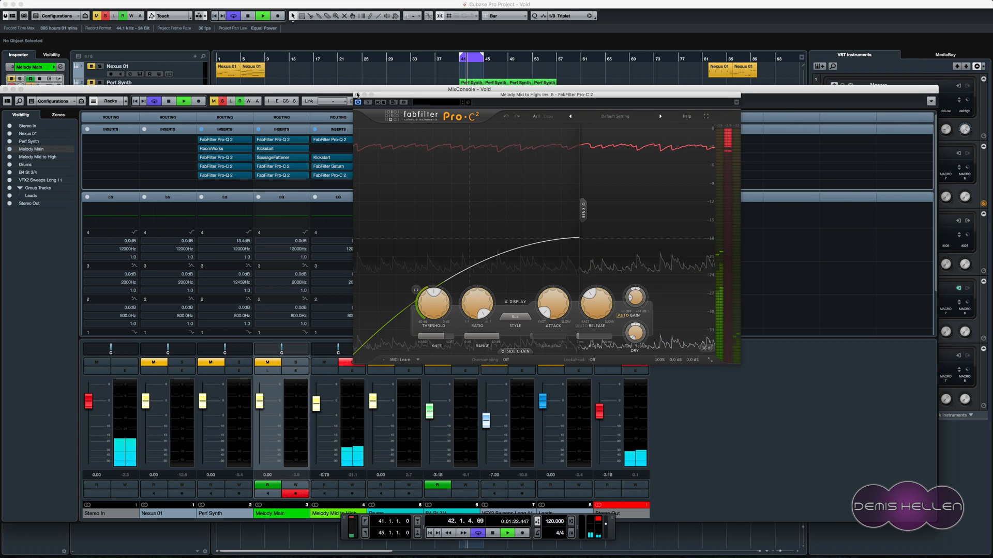
left_click(357, 95)
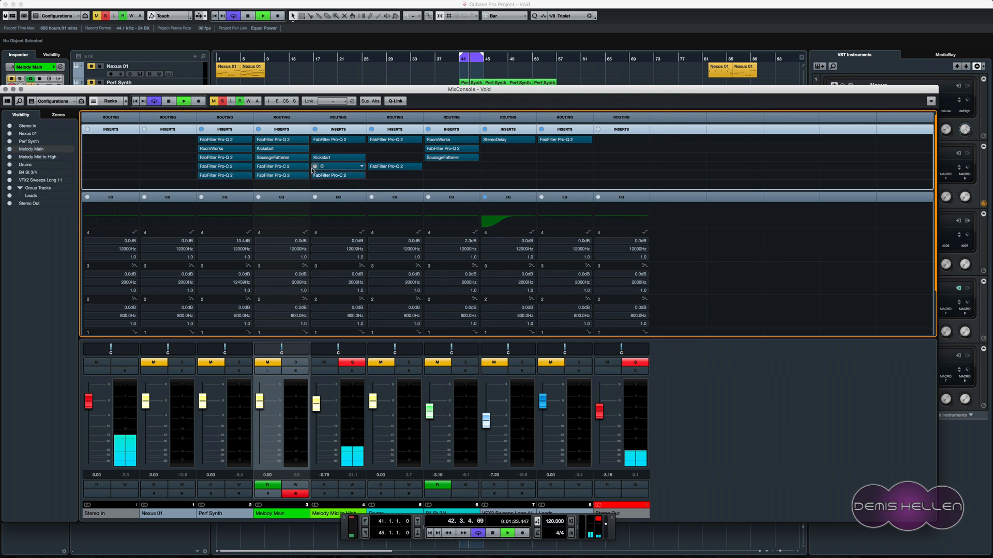
left_click(326, 141)
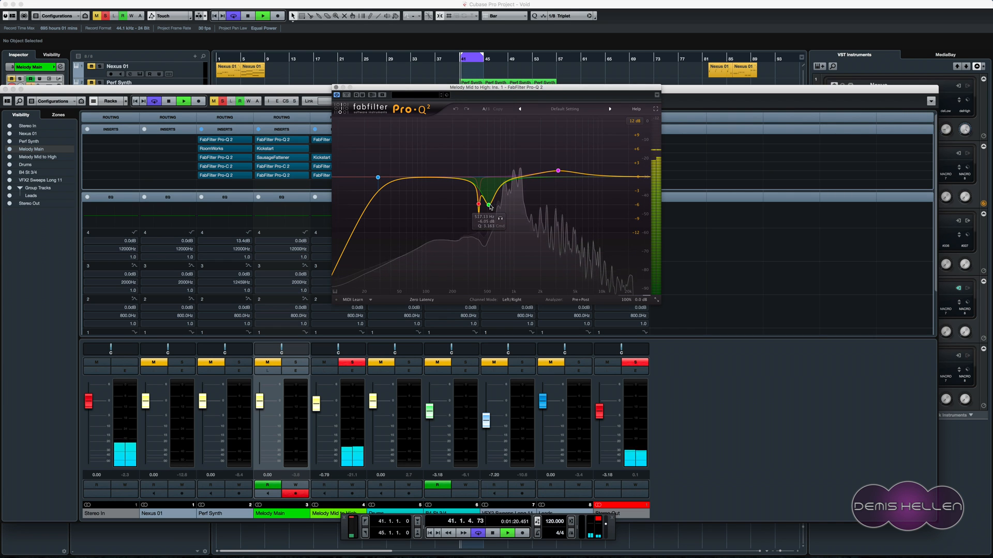
left_click(335, 87)
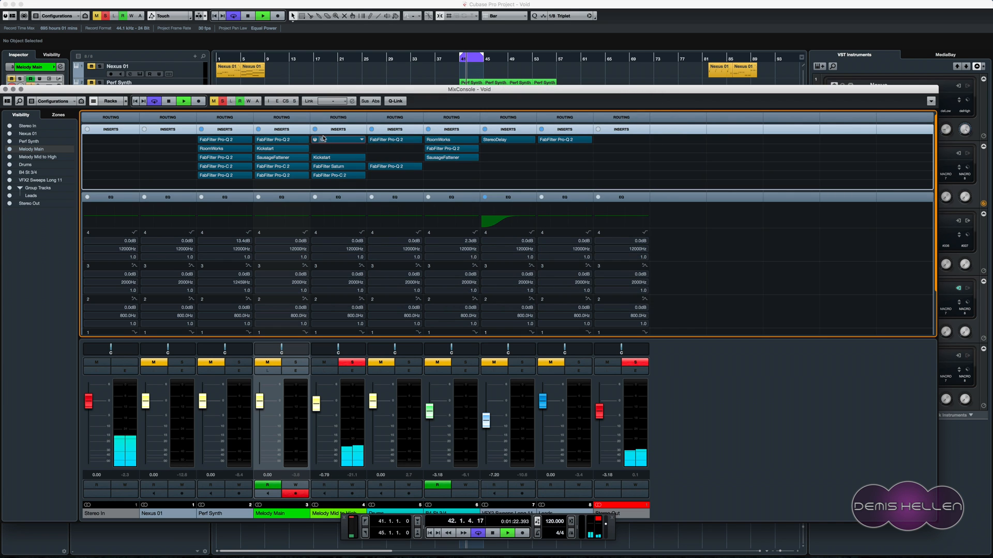
- Unsolo Melody Mid to High, play the full loop from the project arrangement, and bring the MixConsole back up
left_click(358, 362)
key("space")
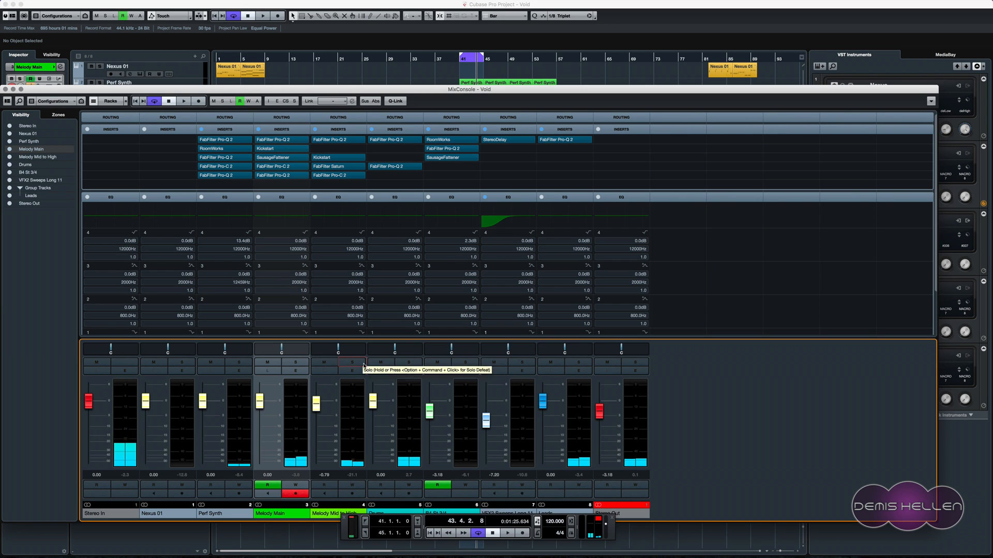
key("F3")
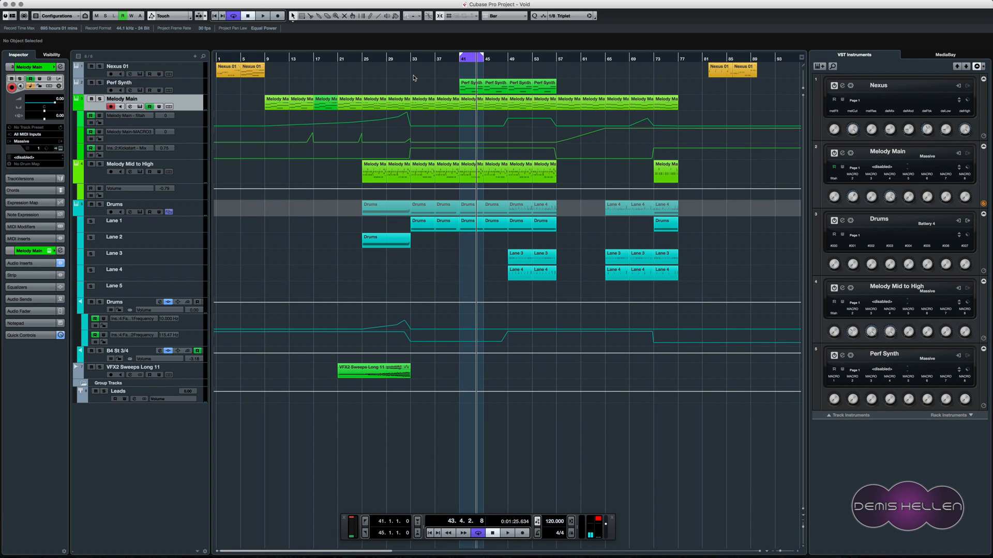
key("space")
key("space")
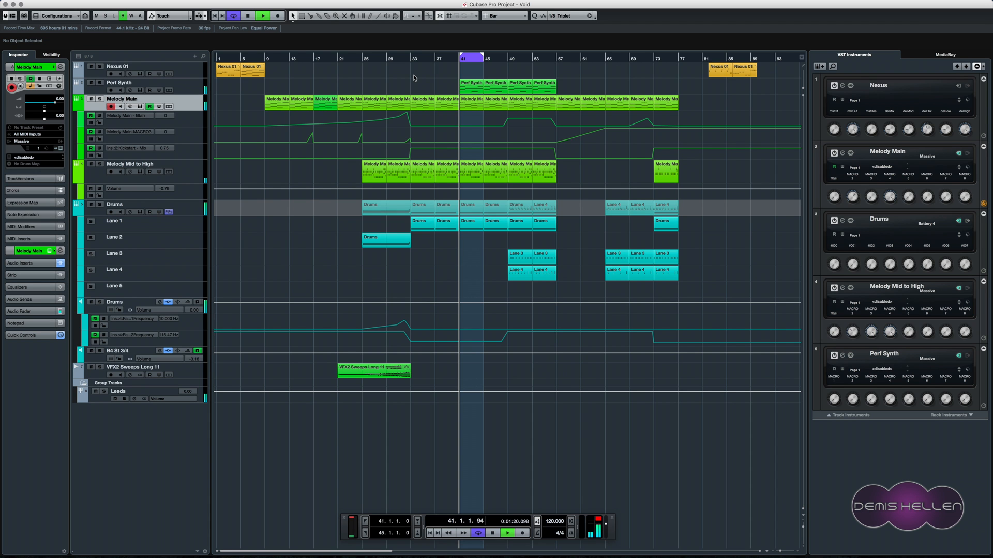
key("F3")
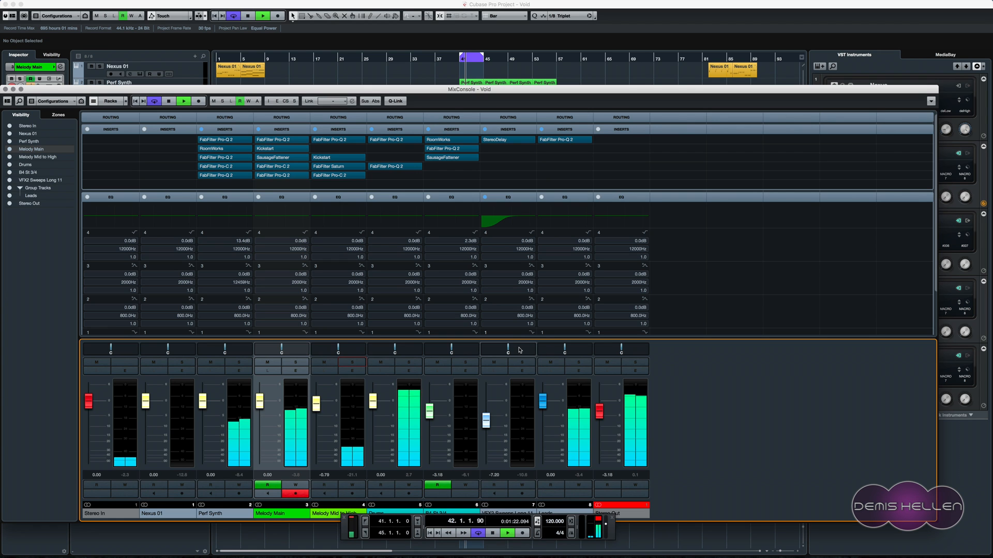
- Compare the loop with the inserts of Perf Synth, Melody Main and Melody Mid to High bypassed and active, ending playback with all active
left_click(289, 129)
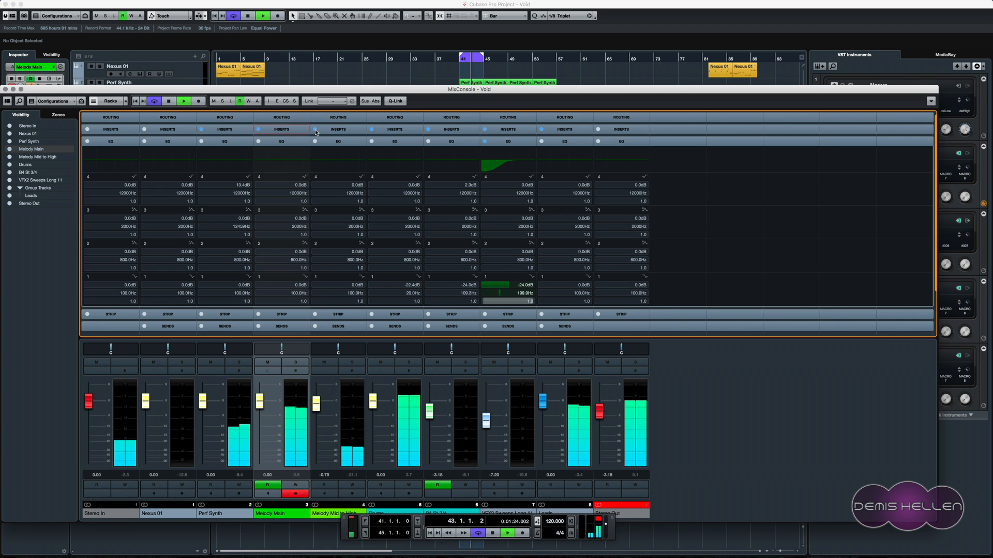
left_click(316, 131)
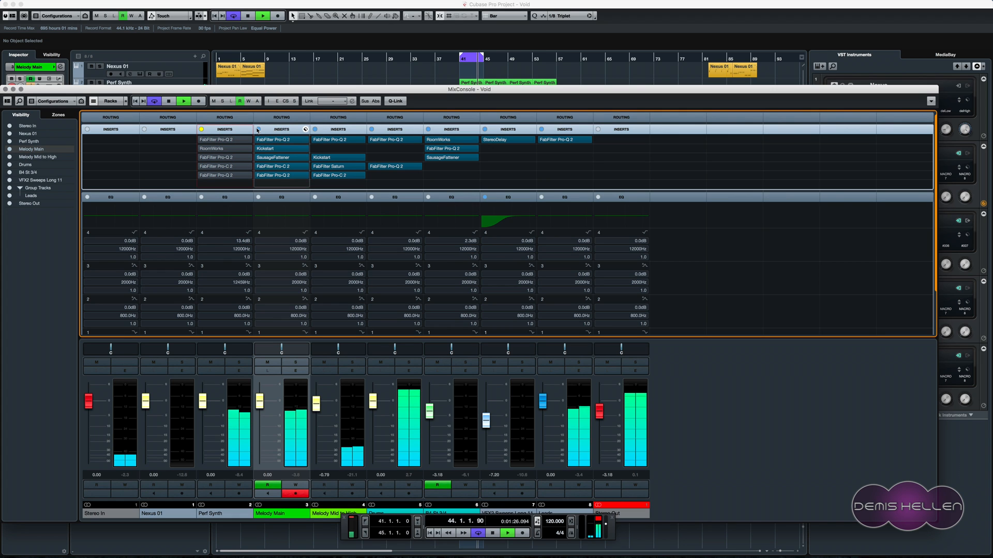
left_click(257, 129)
left_click(316, 130)
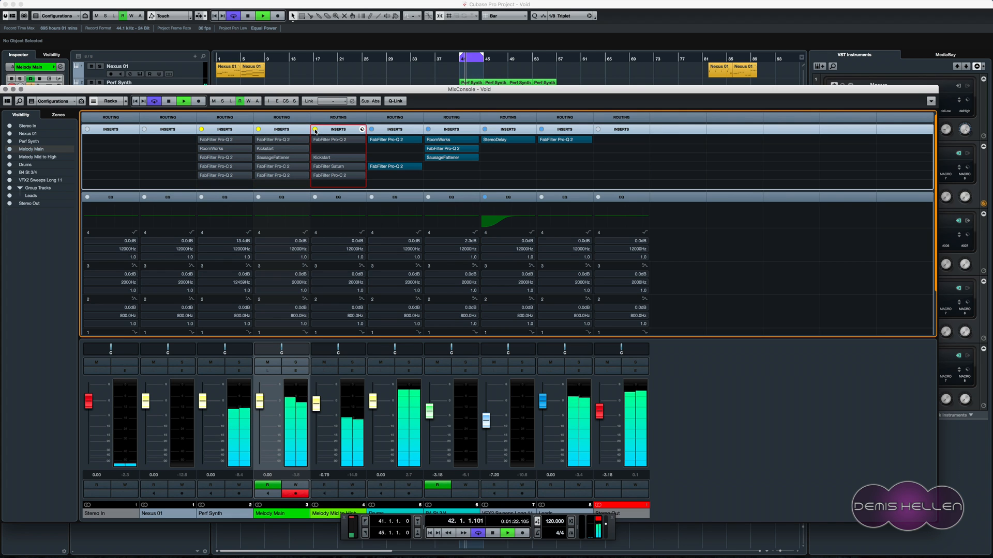
left_click(315, 129)
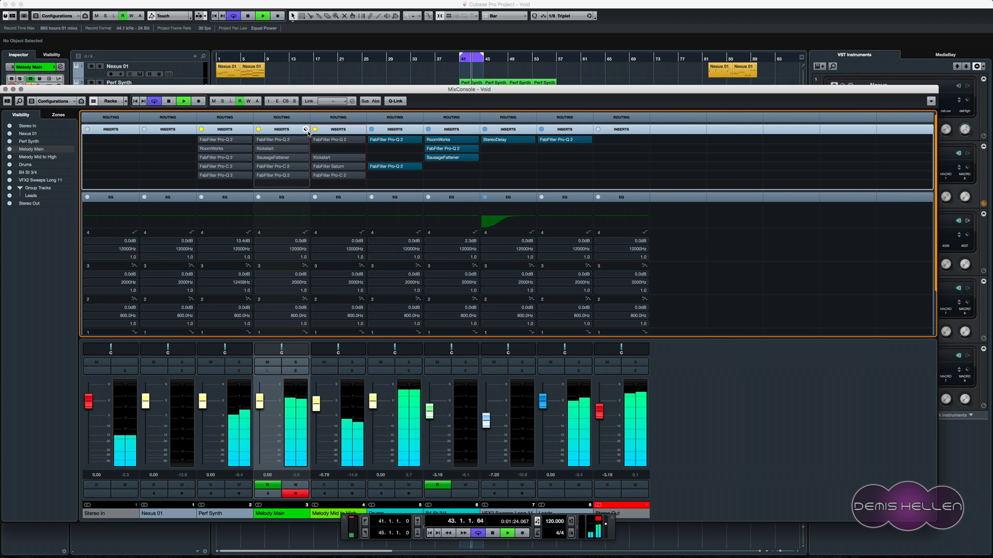
left_click(202, 129)
left_click(258, 130)
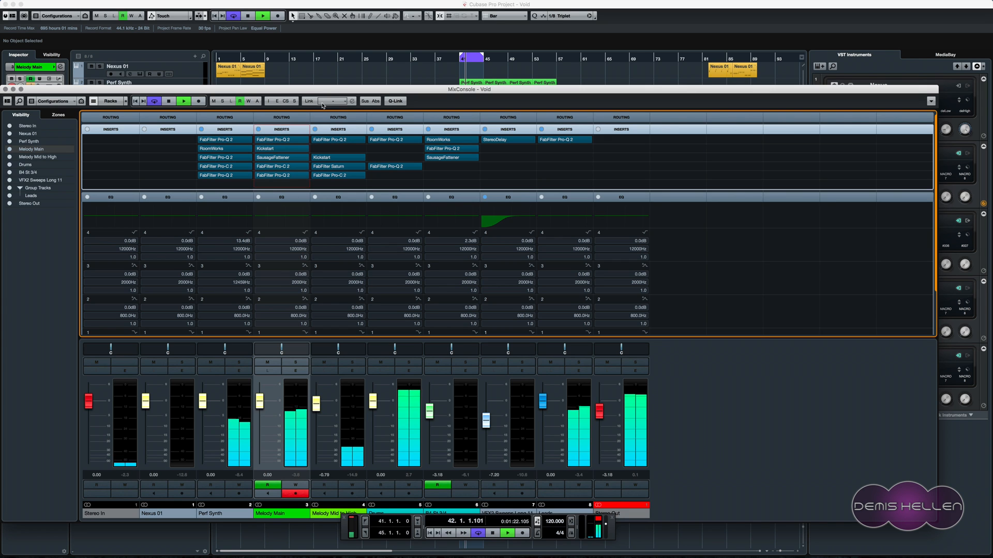
key("space")
- Return to the arrangement, play it from bar 25 with the system volume raised, and collapse the cycle range to bar 41
key("F3")
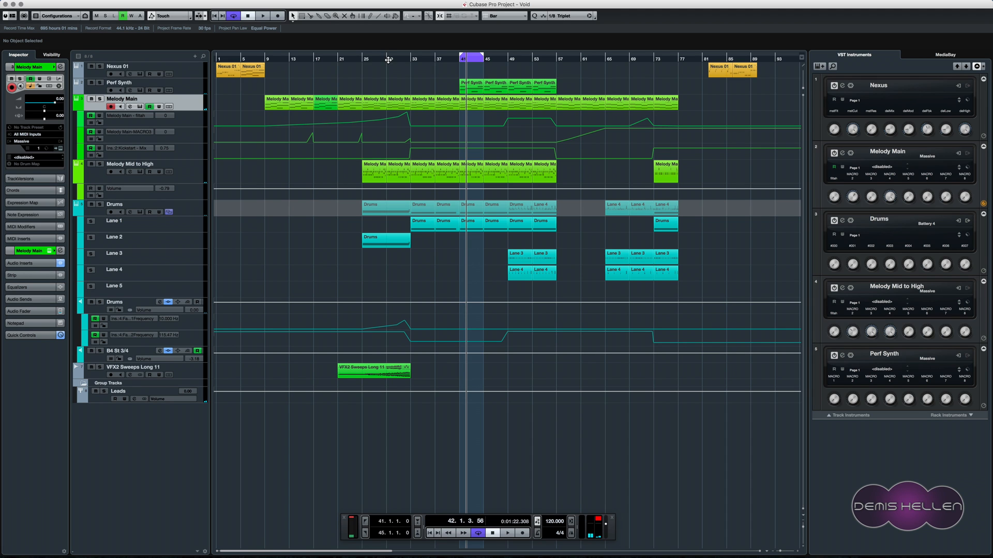
left_click(362, 58)
key("XF86AudioRaiseVolume")
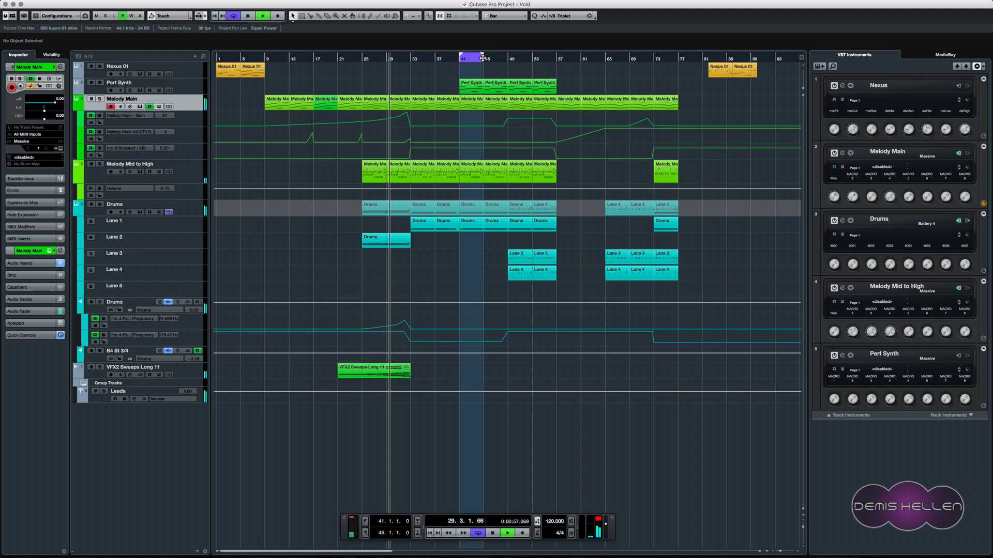
left_click(462, 60)
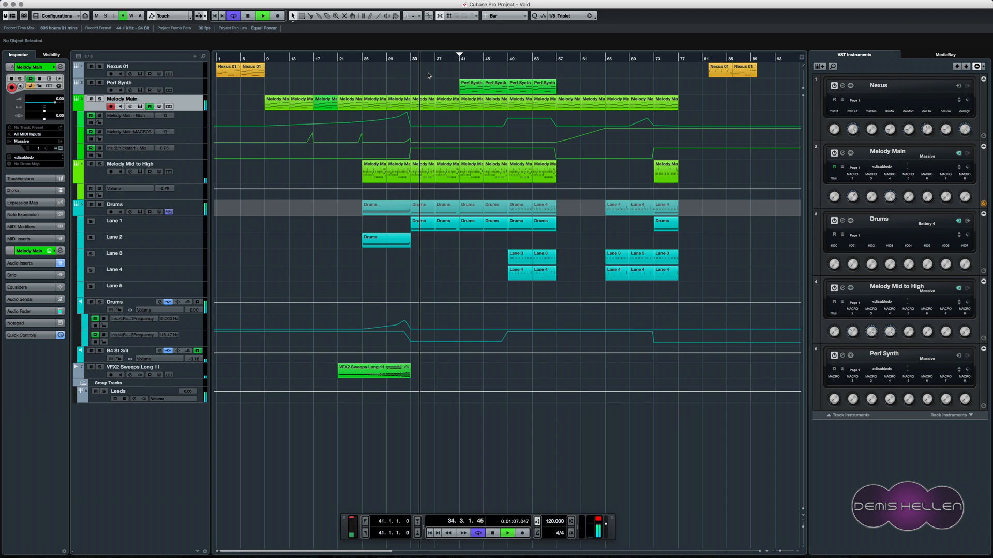
- Stop playback, set the project cursor to bar 30, and place the MixConsole so the ruler and upper tracks stay uncovered
key("F3")
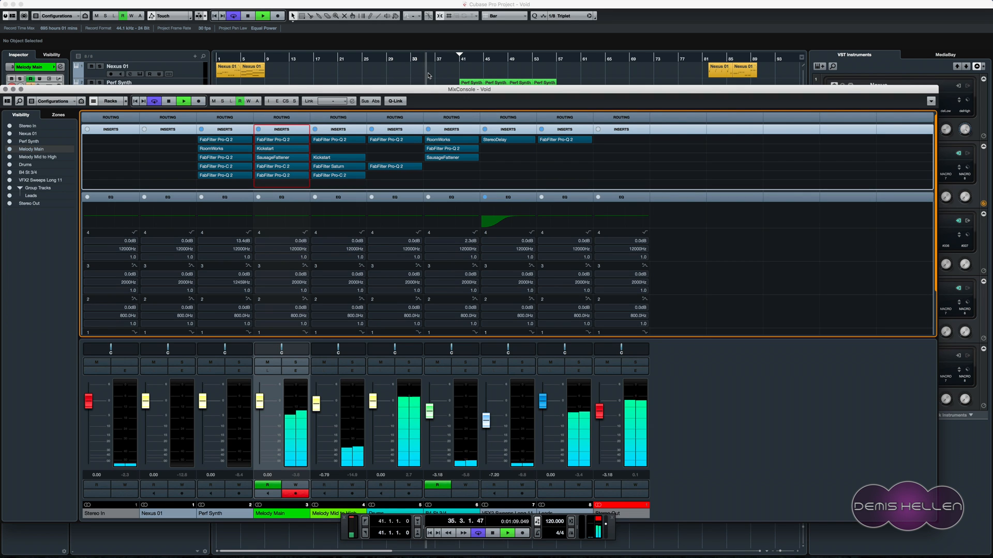
left_click_drag(428, 93, 546, 220)
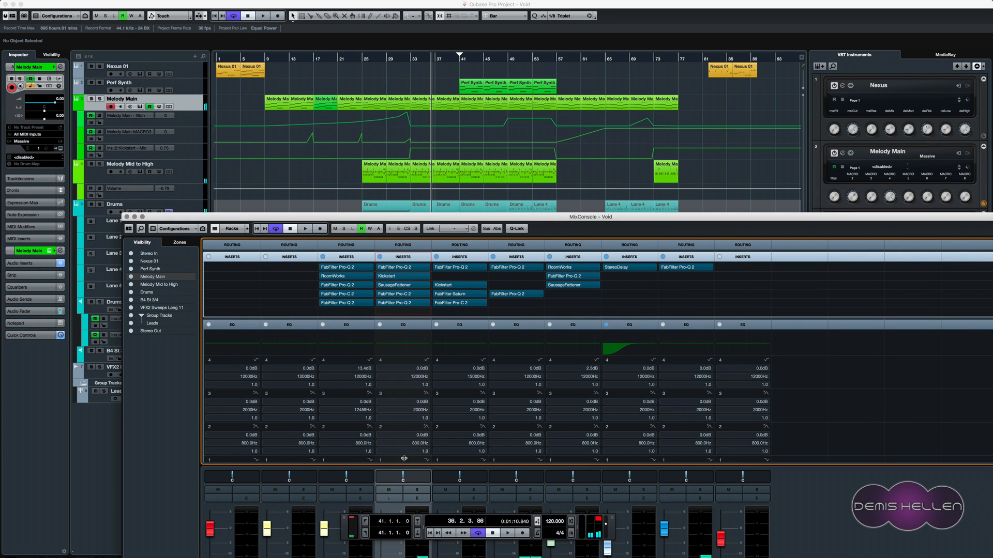
key("F3")
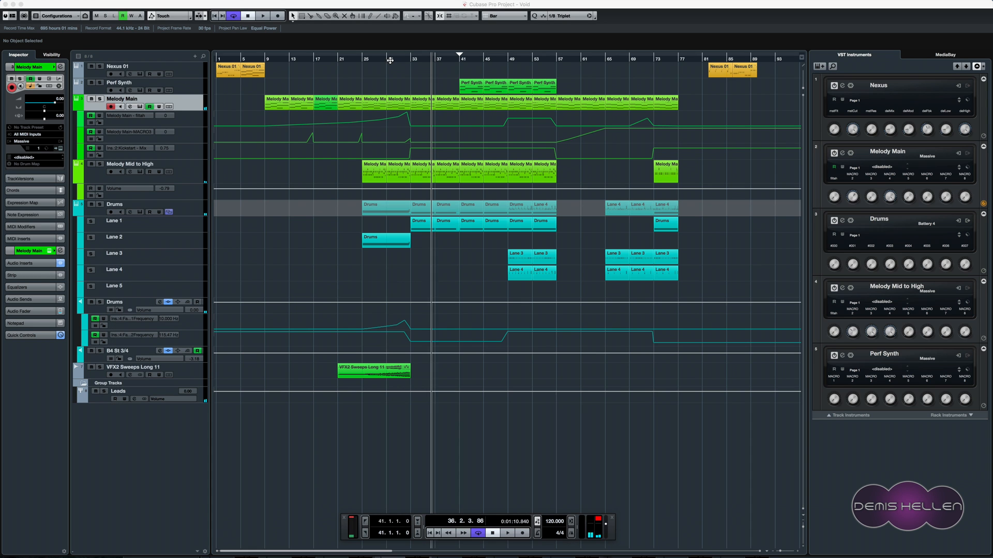
left_click(389, 59)
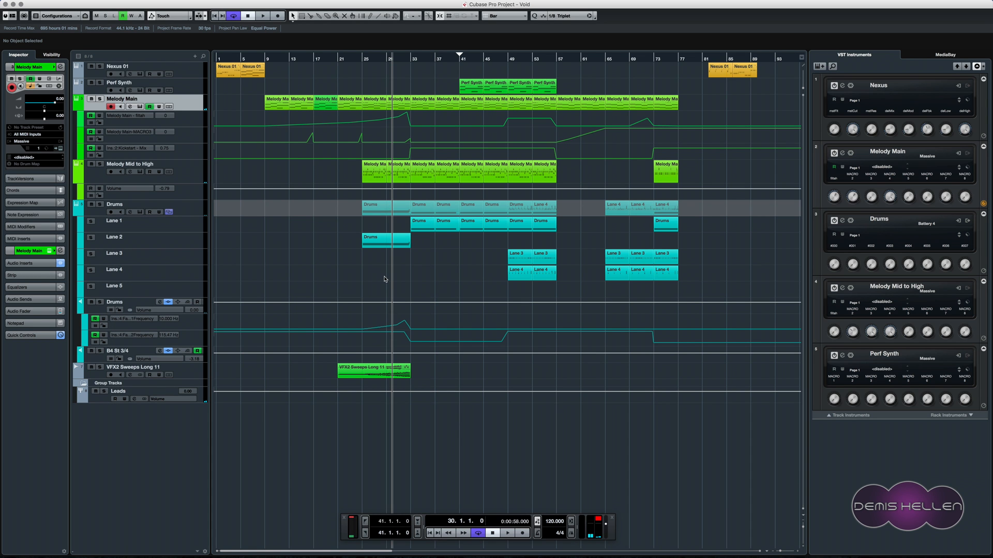
key("F3")
key("F3")
key("F3")
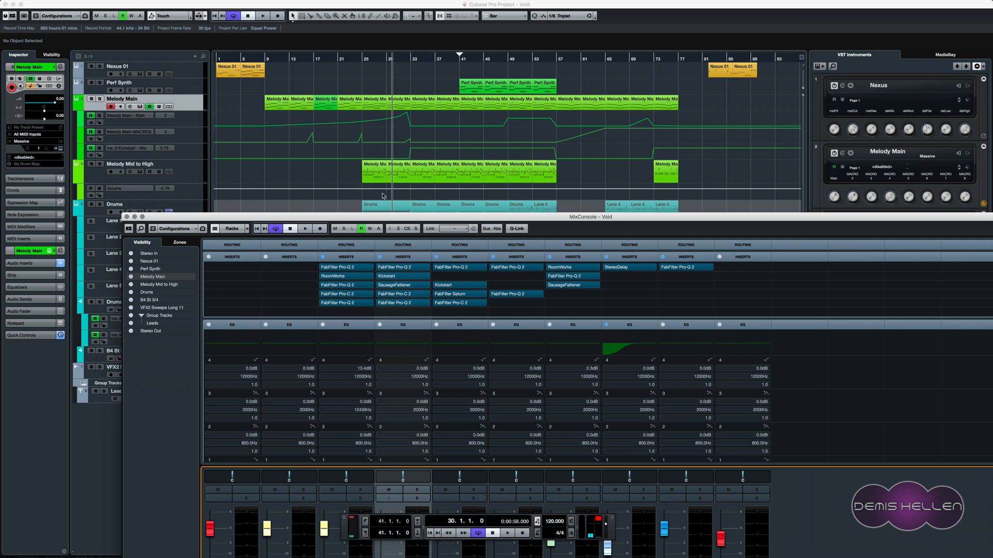
left_click_drag(379, 219, 308, 107)
- Play from bar 30 with Melody Main's inserts bypassed, reactivate them during playback to compare, and return to the stopped arrangement
left_click(307, 147)
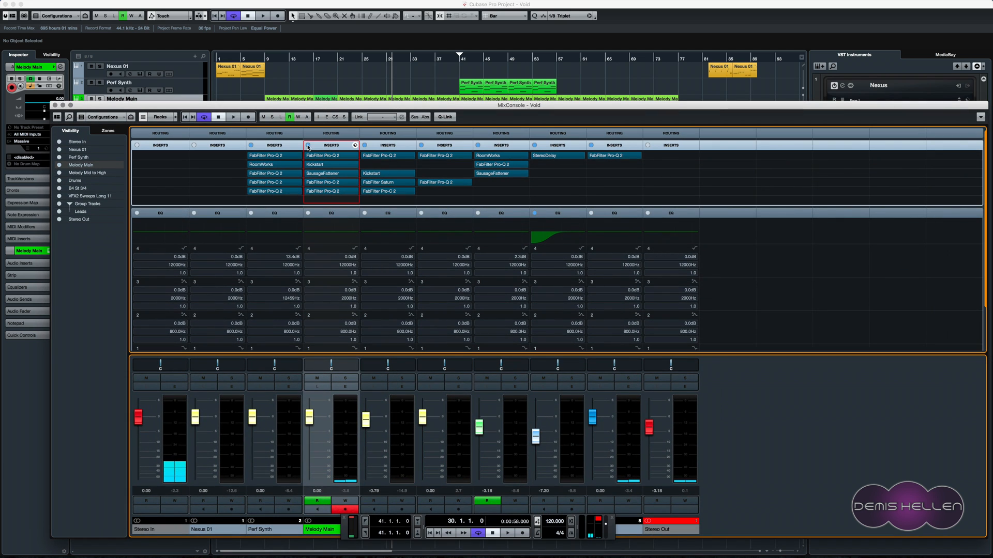
key("space")
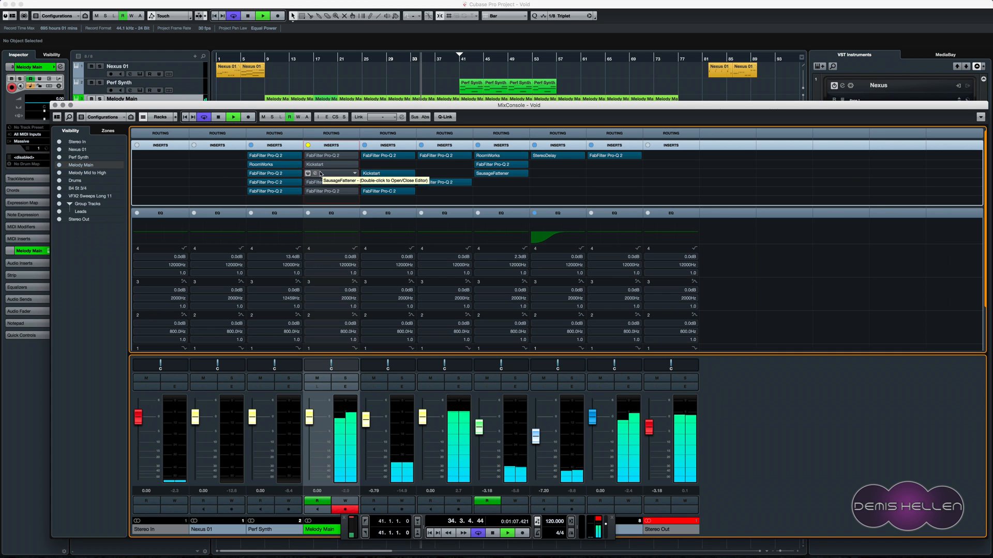
left_click(308, 146)
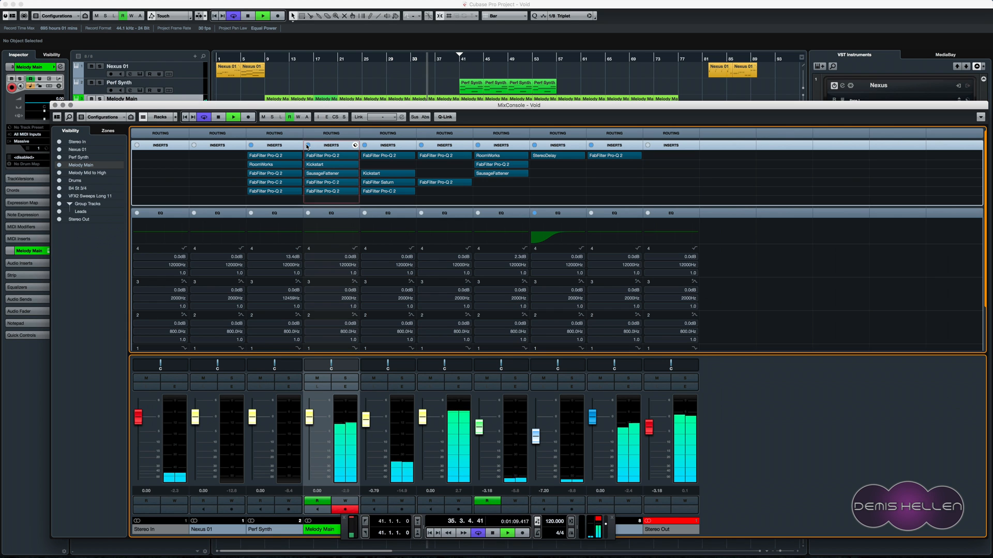
left_click(421, 77)
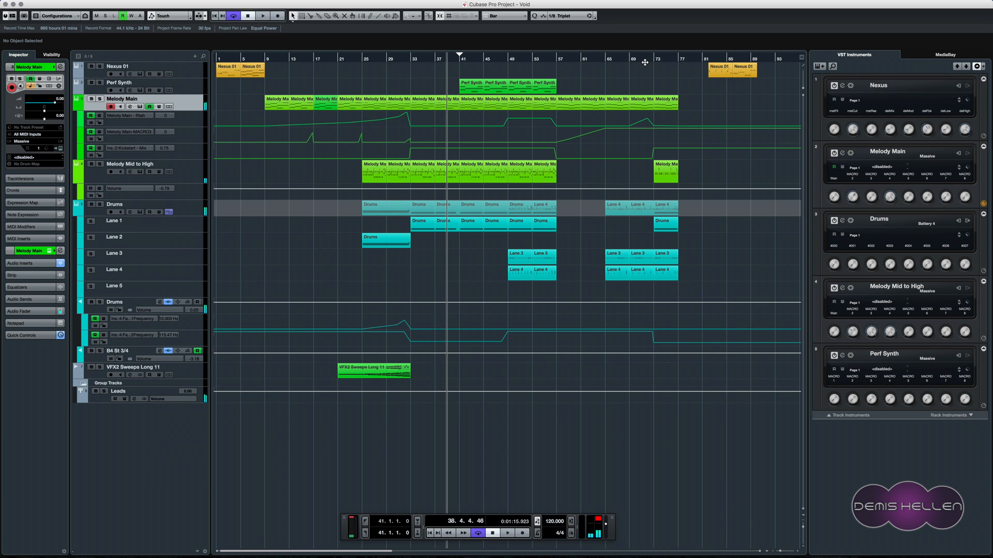
- Lower the system volume, audition the arrangement from bar 49 and again from bar 57, and stop playback
key("XF86AudioLowerVolume")
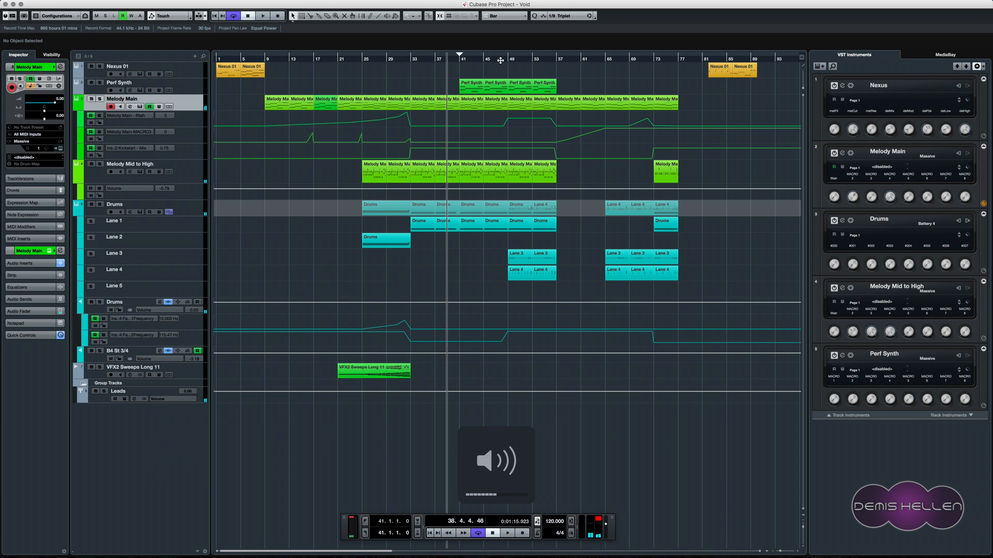
left_click(506, 59)
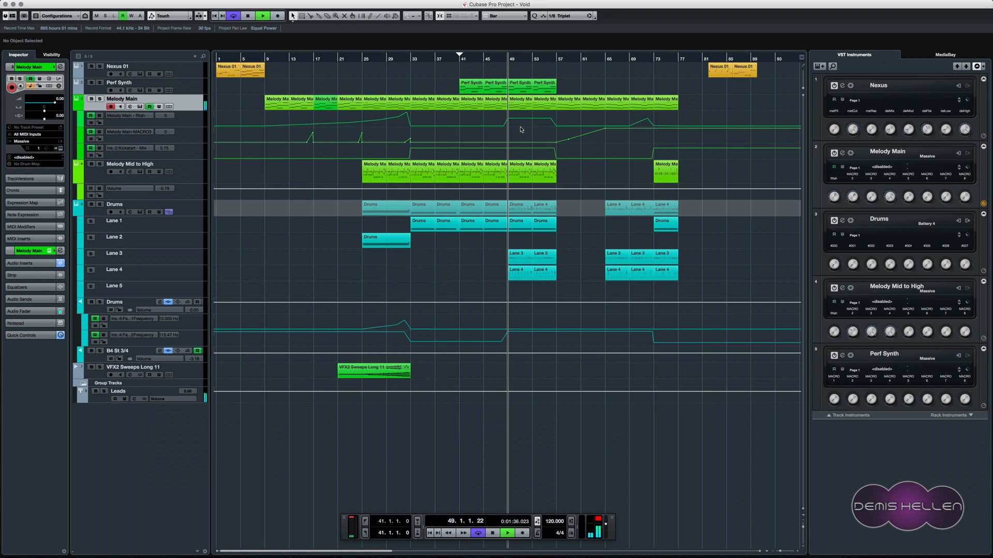
key("space")
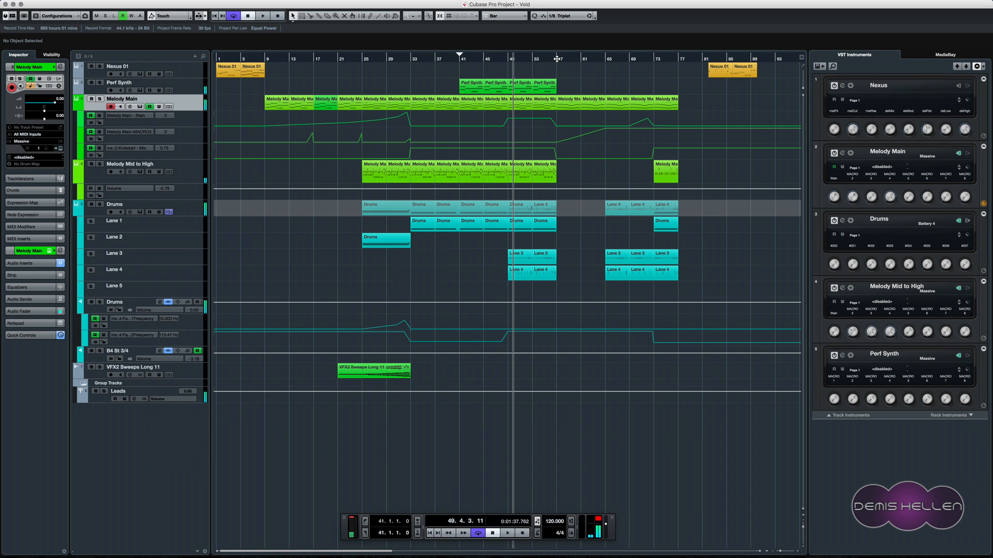
left_click(557, 58)
key("space")
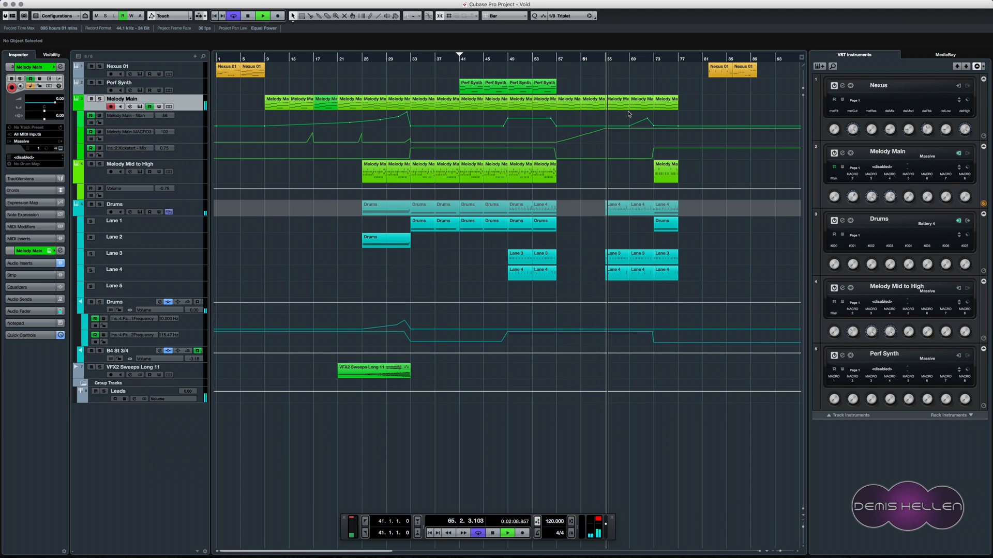
key("space")
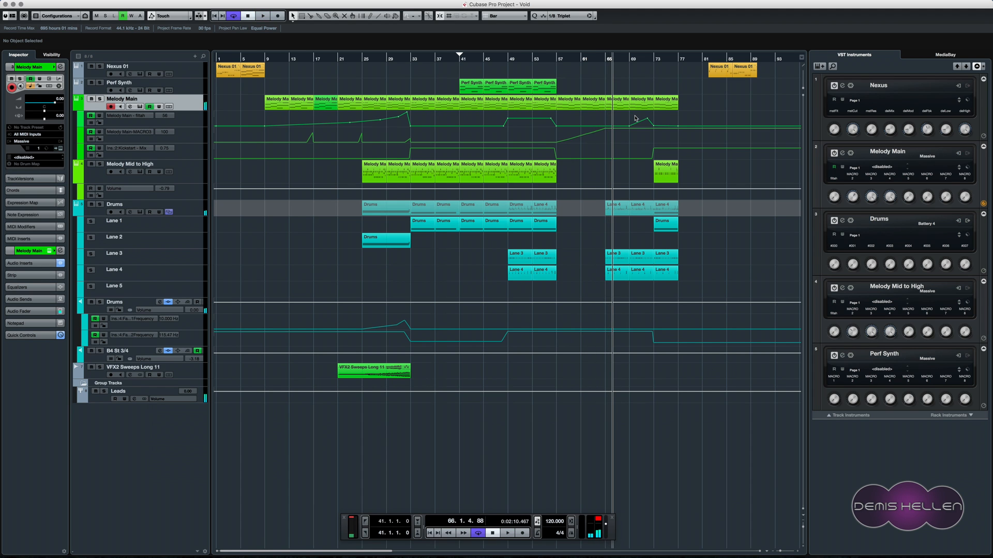
- Return the project cursor to bar 41, browse the Spatial + Panner plug-ins for Melody Main's sixth insert, and close the MixConsole without choosing one
left_click(459, 58)
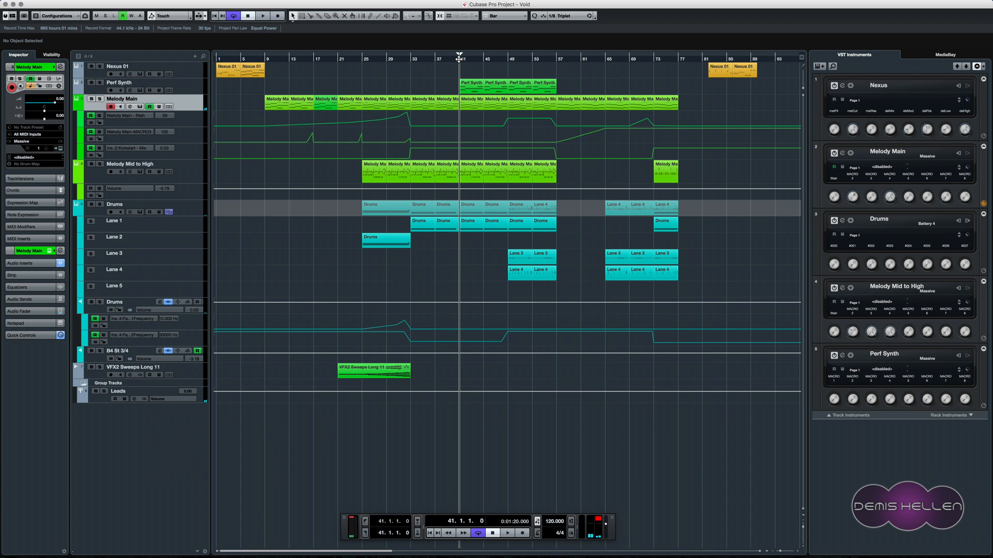
key("F3")
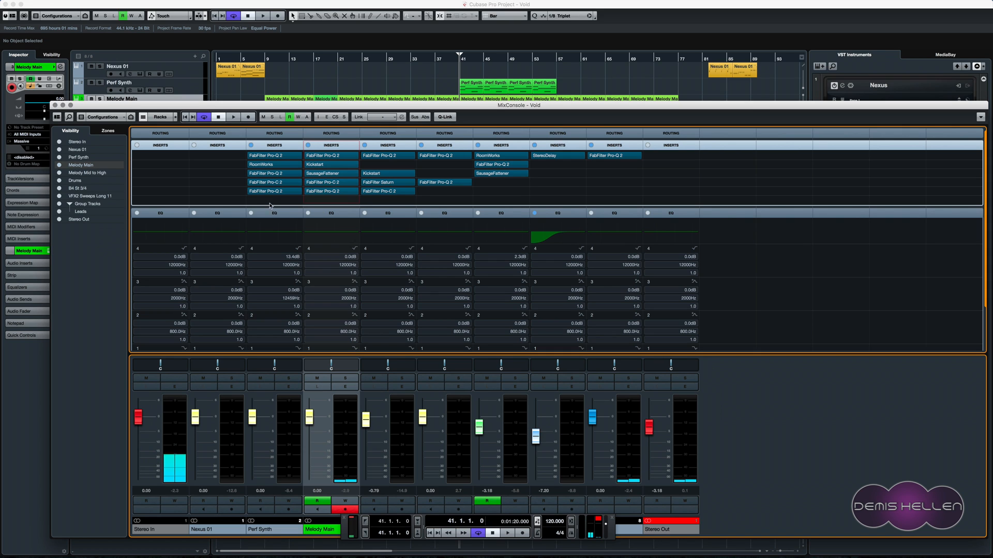
left_click(341, 201)
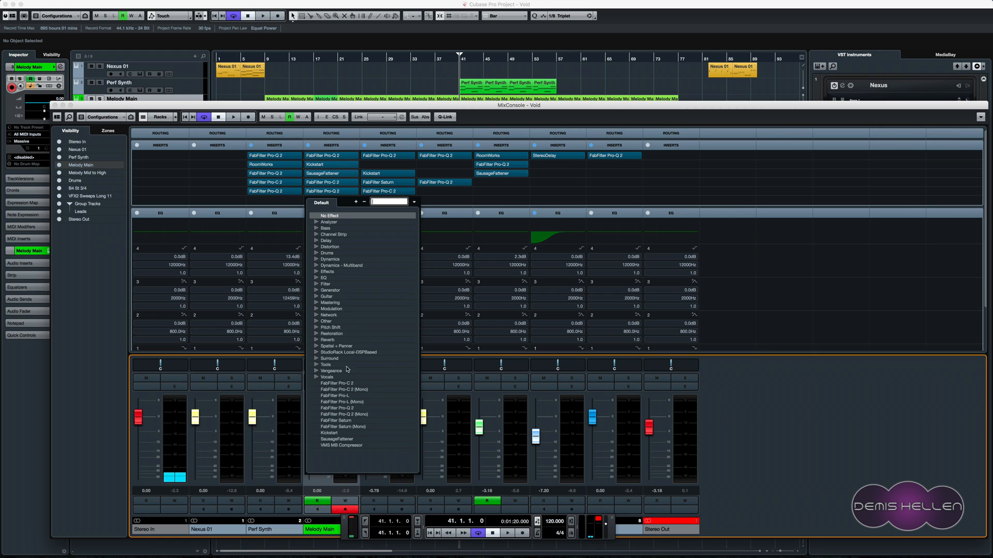
left_click(315, 346)
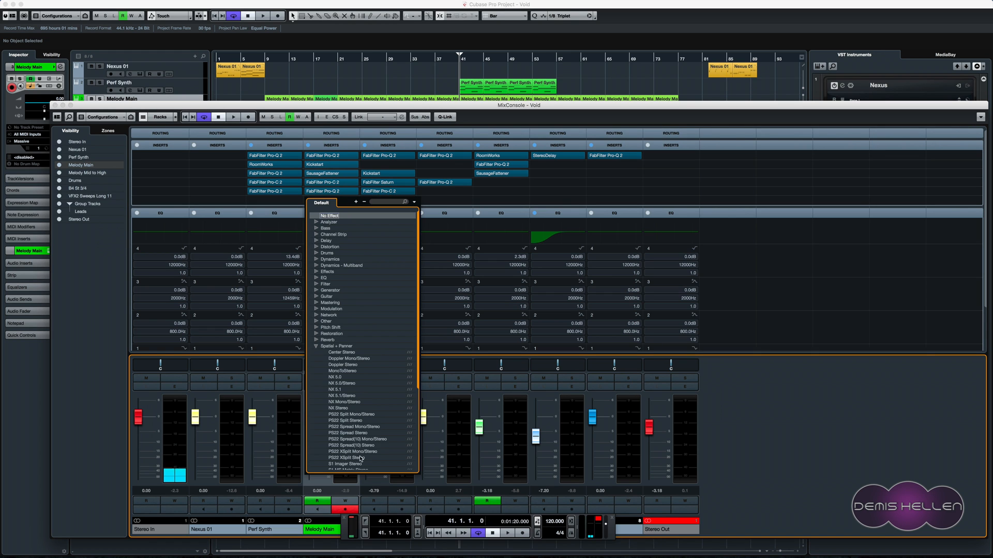
scroll(361, 458, "down", 5)
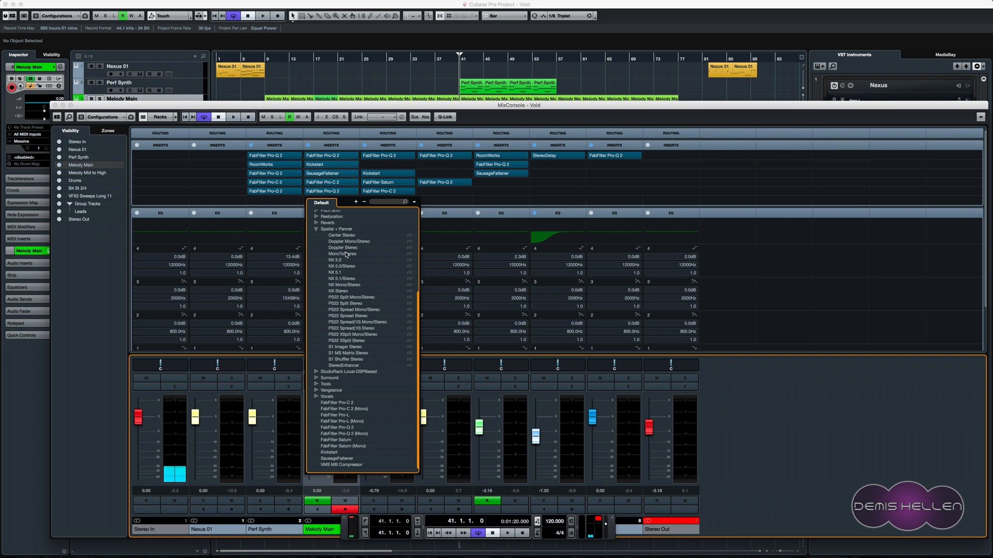
left_click(316, 230)
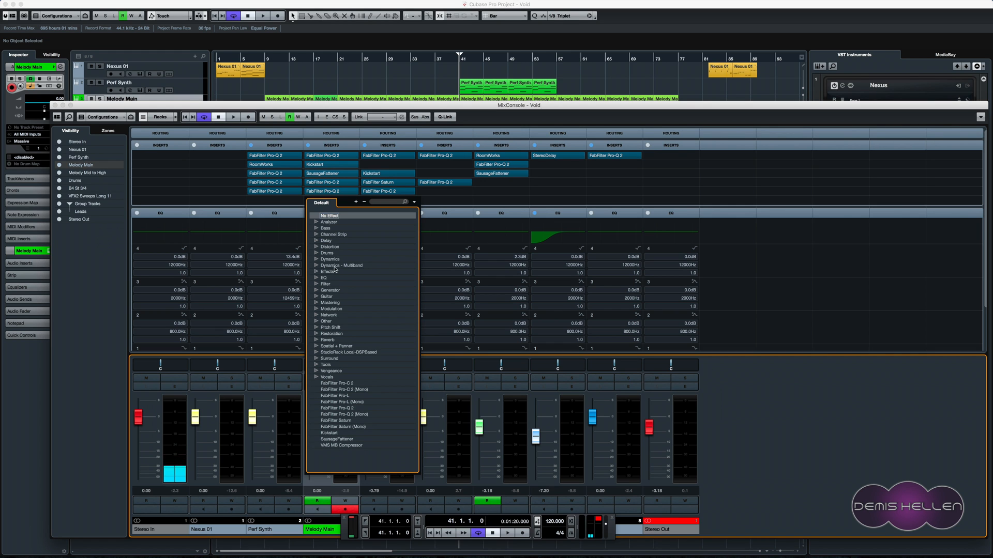
left_click(423, 83)
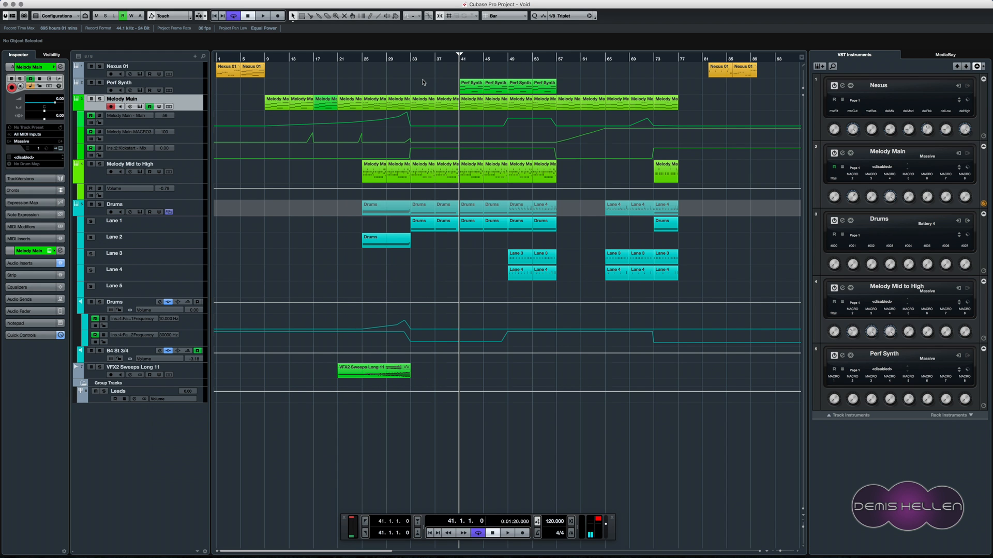